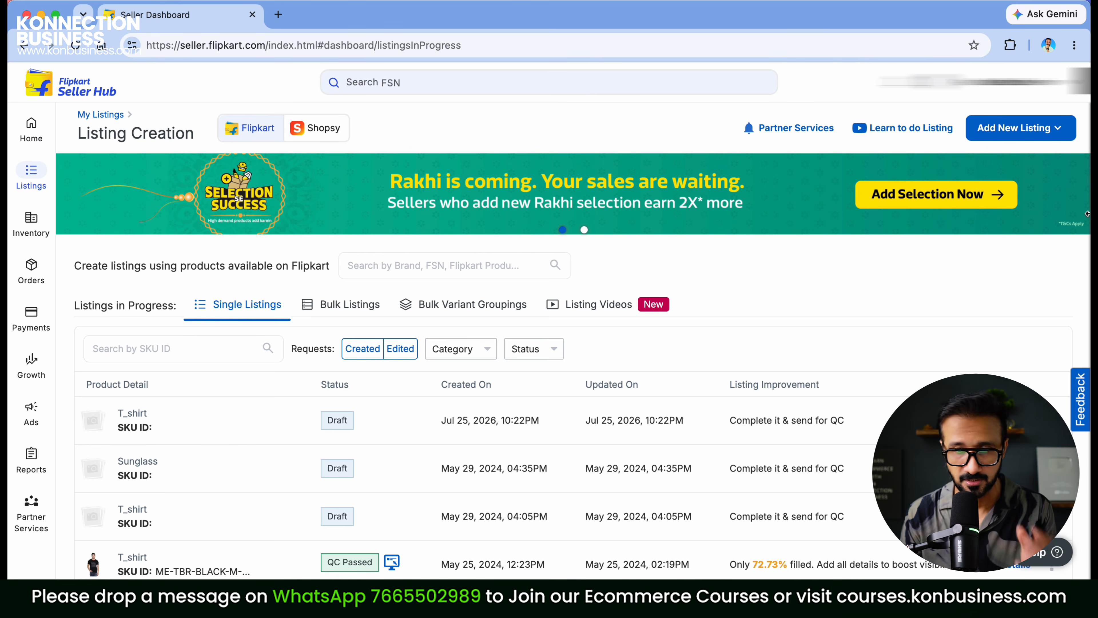
# Step: Start adding a new single listing
pyautogui.click(1028, 136)
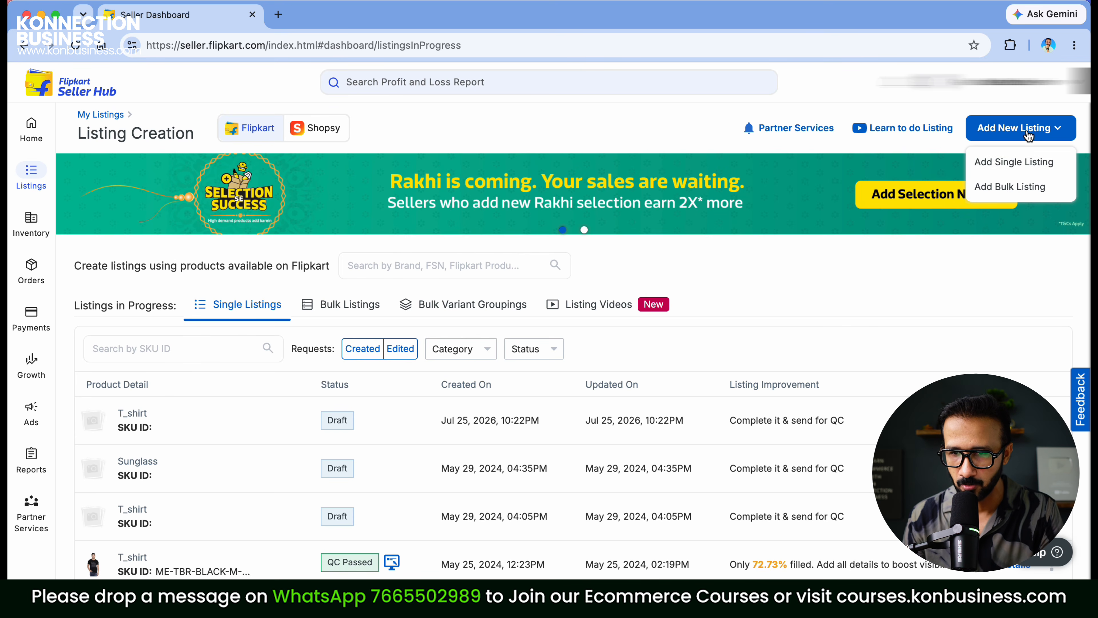
pyautogui.click(1021, 162)
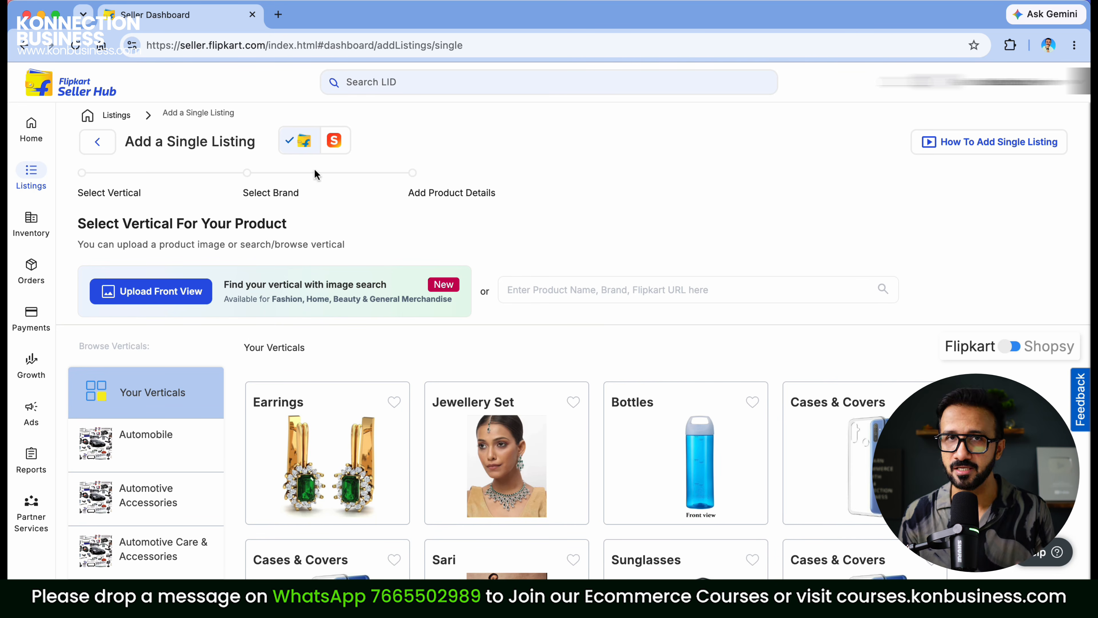
# Step: Browse the list of product verticals and choose the Clothing category
pyautogui.scroll(-3, 592, 193)
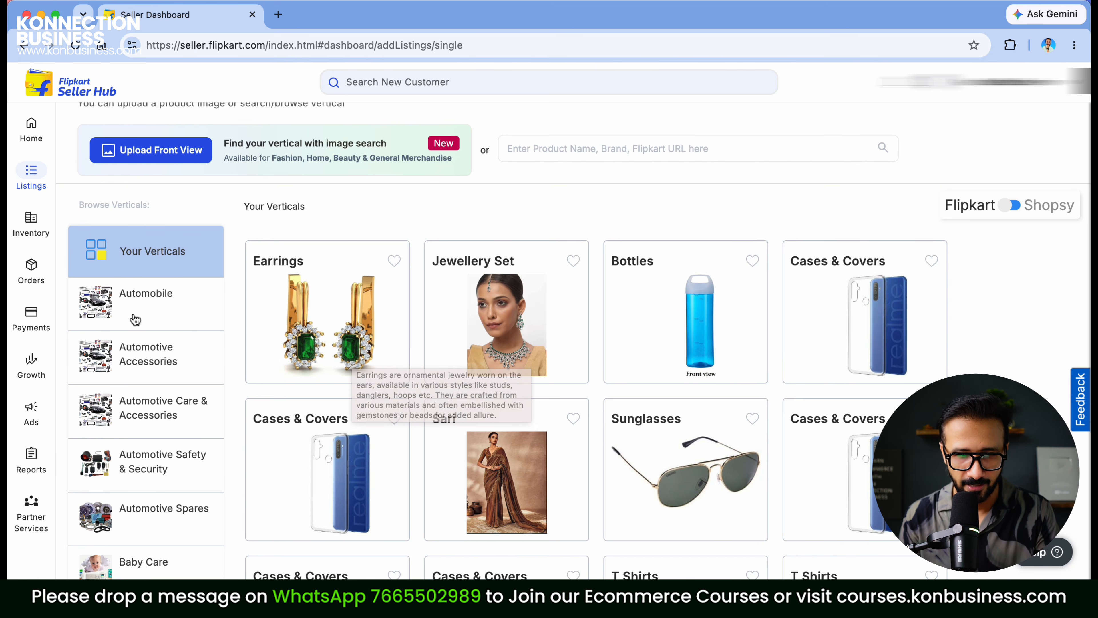
pyautogui.scroll(-10, 207, 322)
pyautogui.scroll(-6, 207, 324)
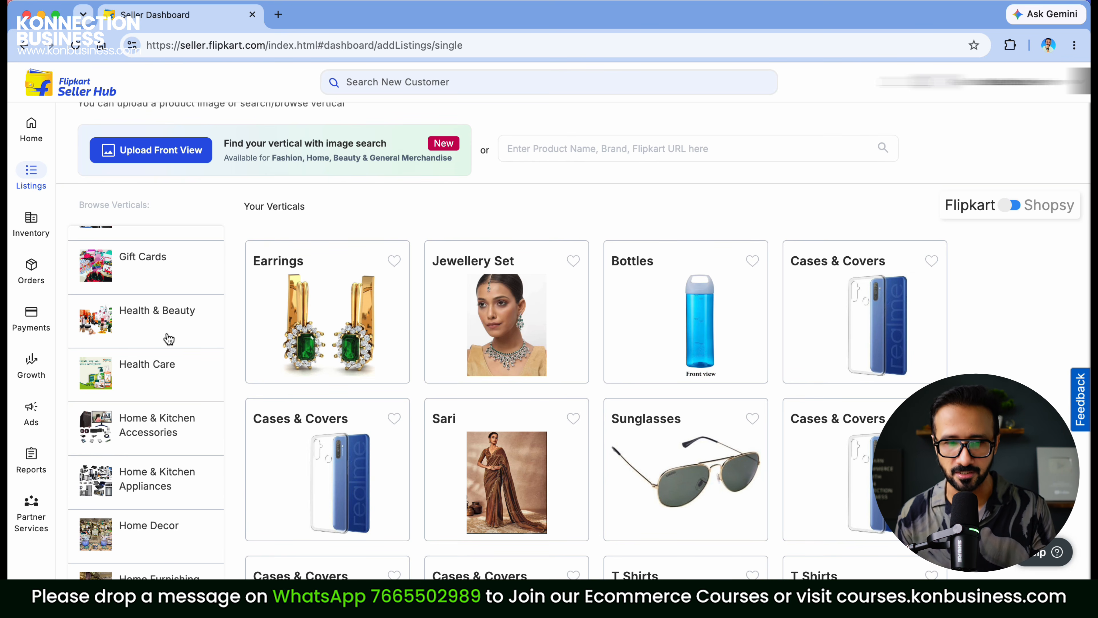
pyautogui.scroll(-15, 196, 385)
pyautogui.scroll(5, 199, 385)
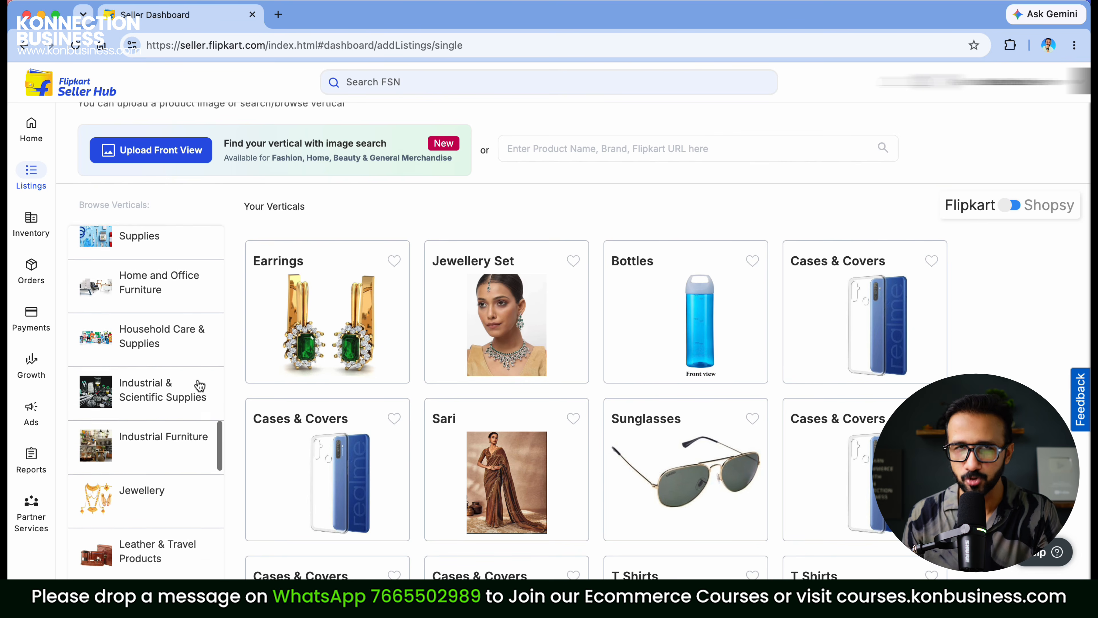
pyautogui.scroll(1, 199, 385)
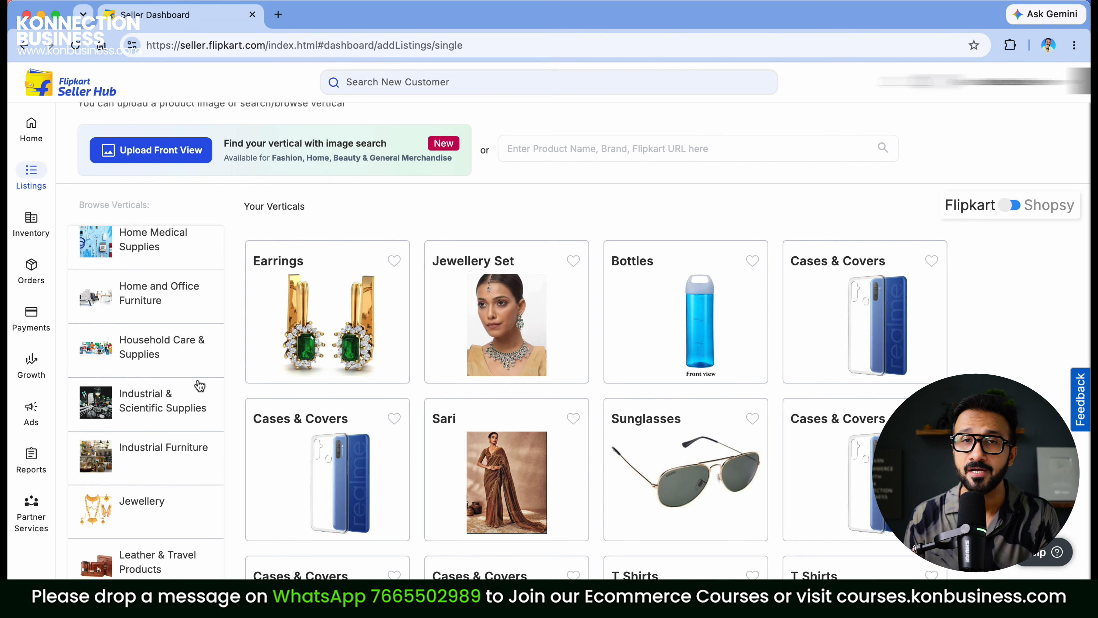
pyautogui.scroll(20, 200, 385)
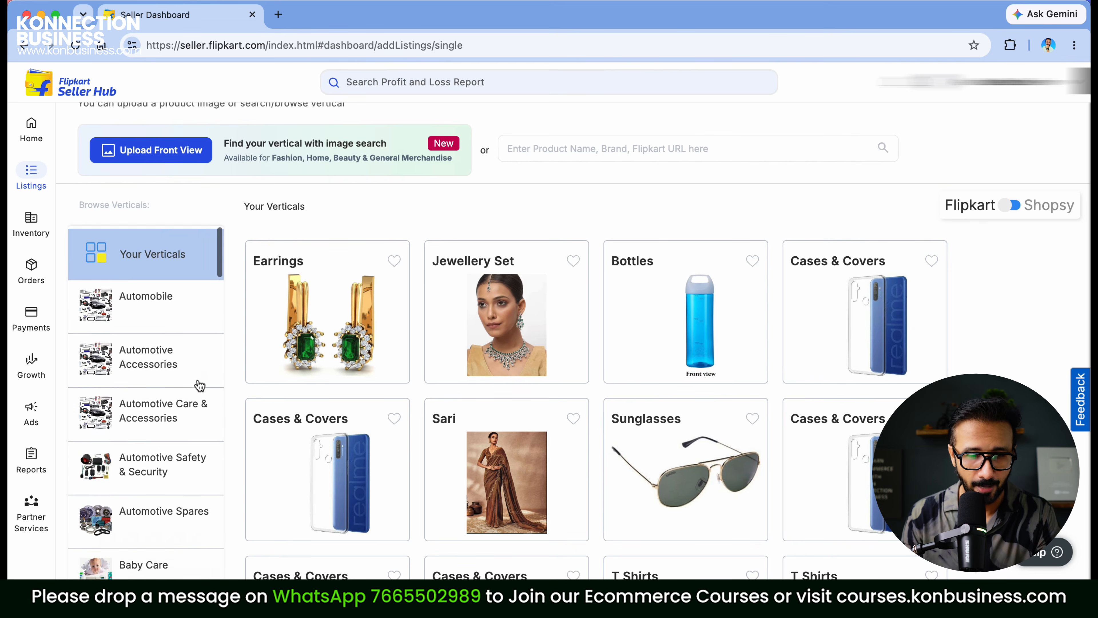
pyautogui.scroll(-4, 199, 385)
pyautogui.scroll(-5, 196, 385)
pyautogui.scroll(10, 206, 356)
pyautogui.scroll(-3, 207, 356)
pyautogui.scroll(-5, 208, 356)
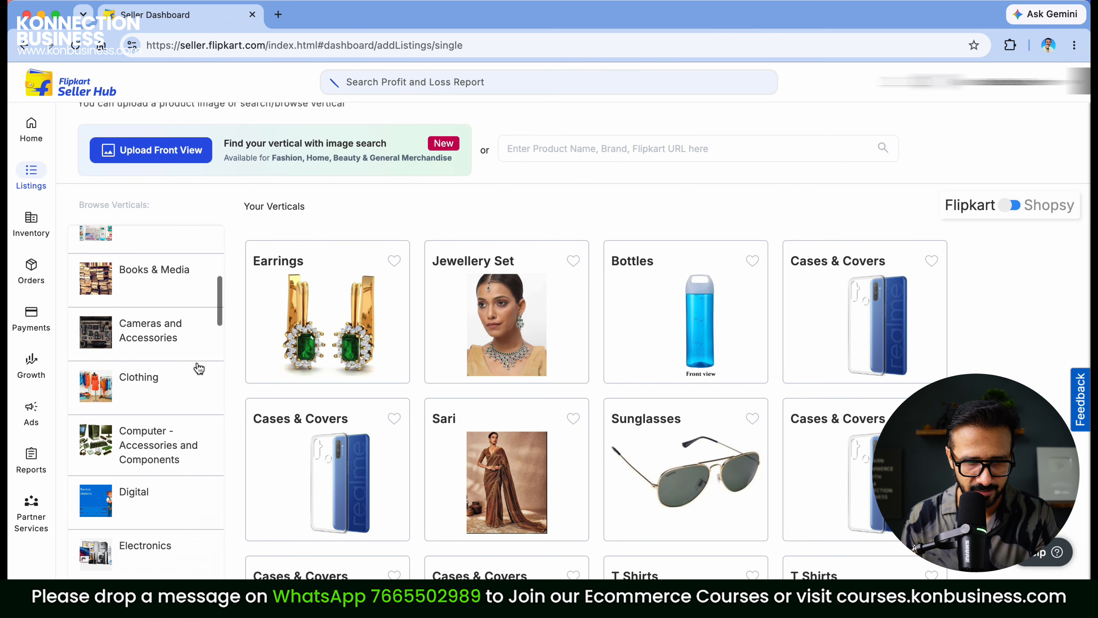
pyautogui.click(168, 394)
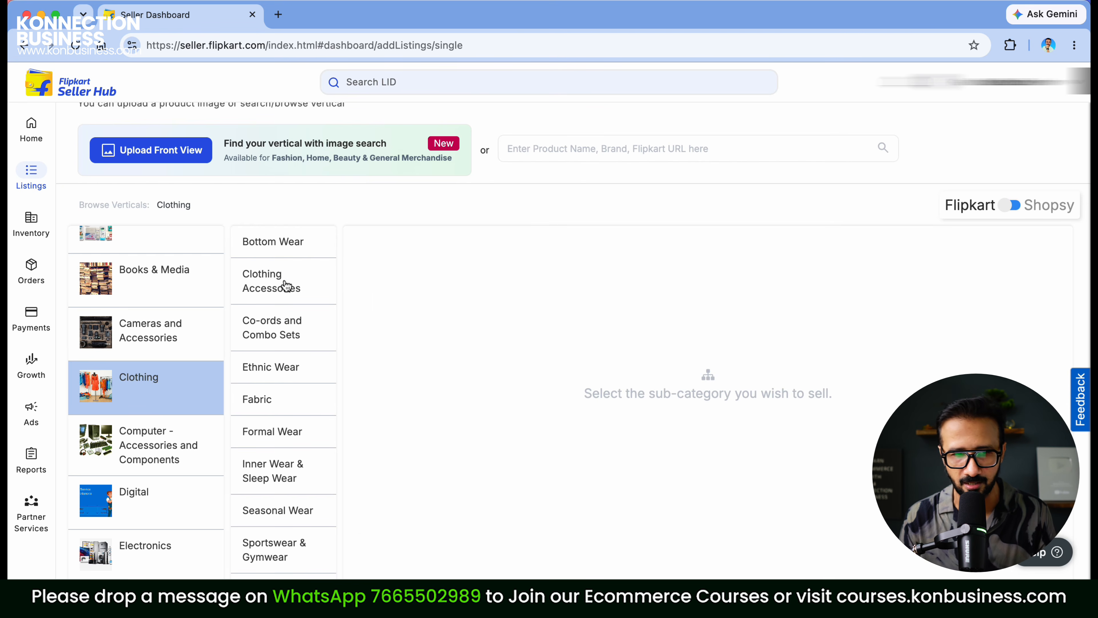
# Step: Within Clothing, choose the Topwear sub-category and the T Shirts vertical
pyautogui.scroll(-5, 289, 398)
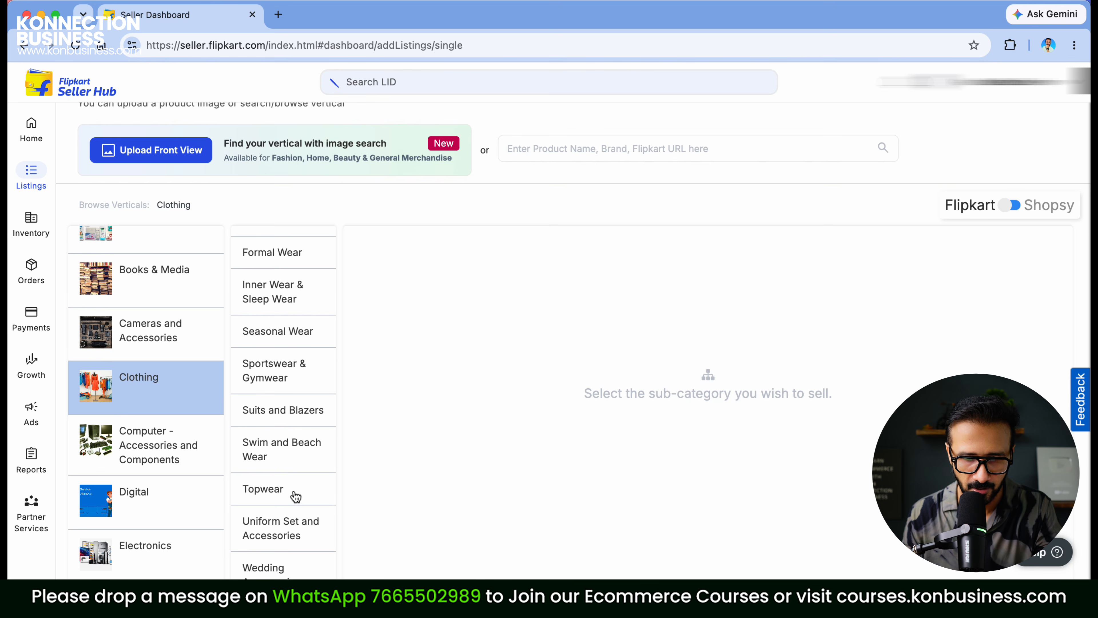
pyautogui.click(297, 498)
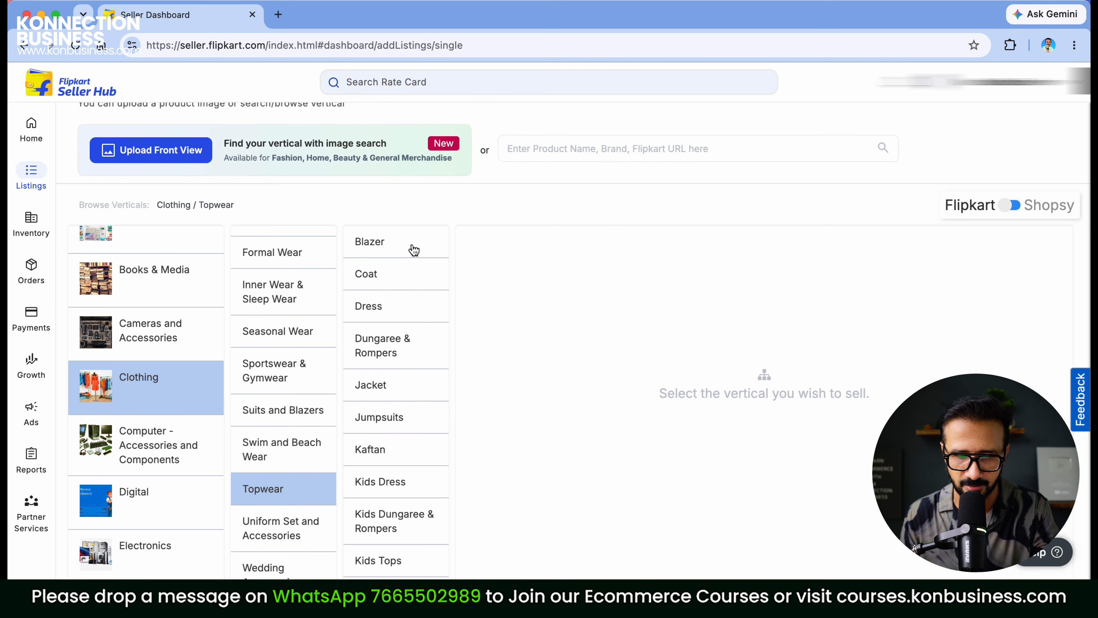
pyautogui.scroll(-5, 432, 368)
pyautogui.scroll(-3, 426, 465)
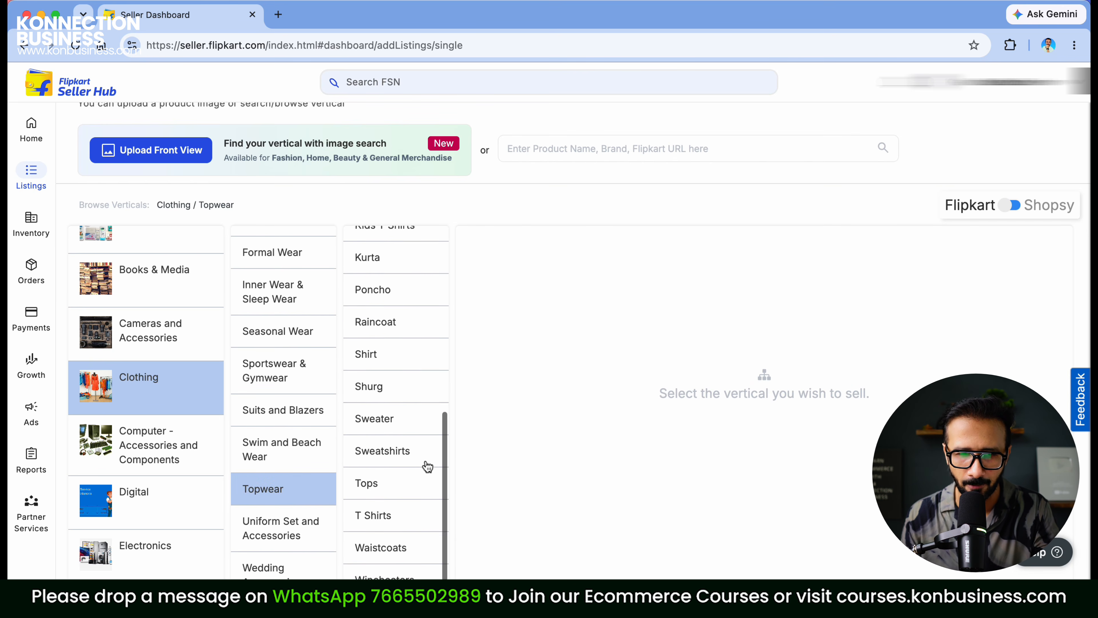
pyautogui.click(394, 526)
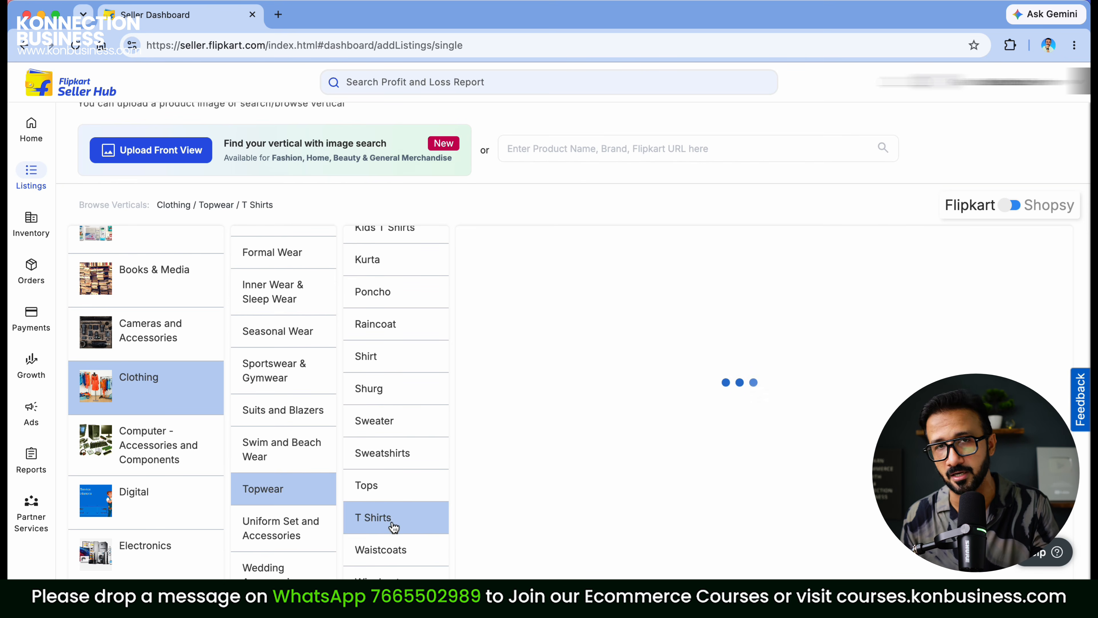
# Step: Review which products are allowed and not allowed in the T Shirt vertical
pyautogui.scroll(-3, 973, 311)
pyautogui.scroll(3, 979, 310)
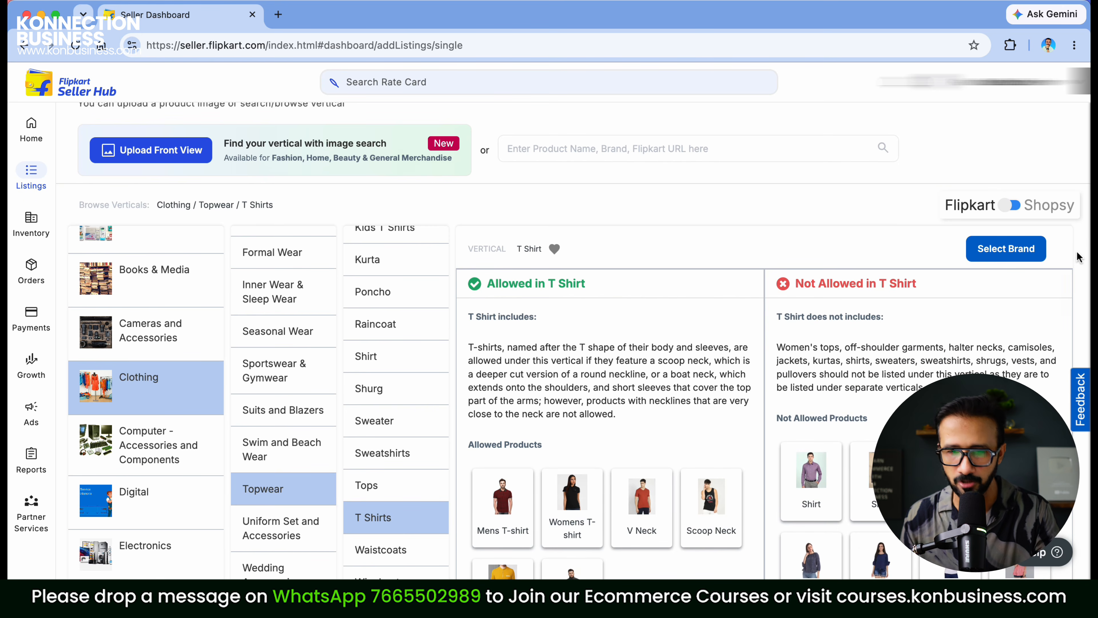
pyautogui.scroll(-2, 740, 298)
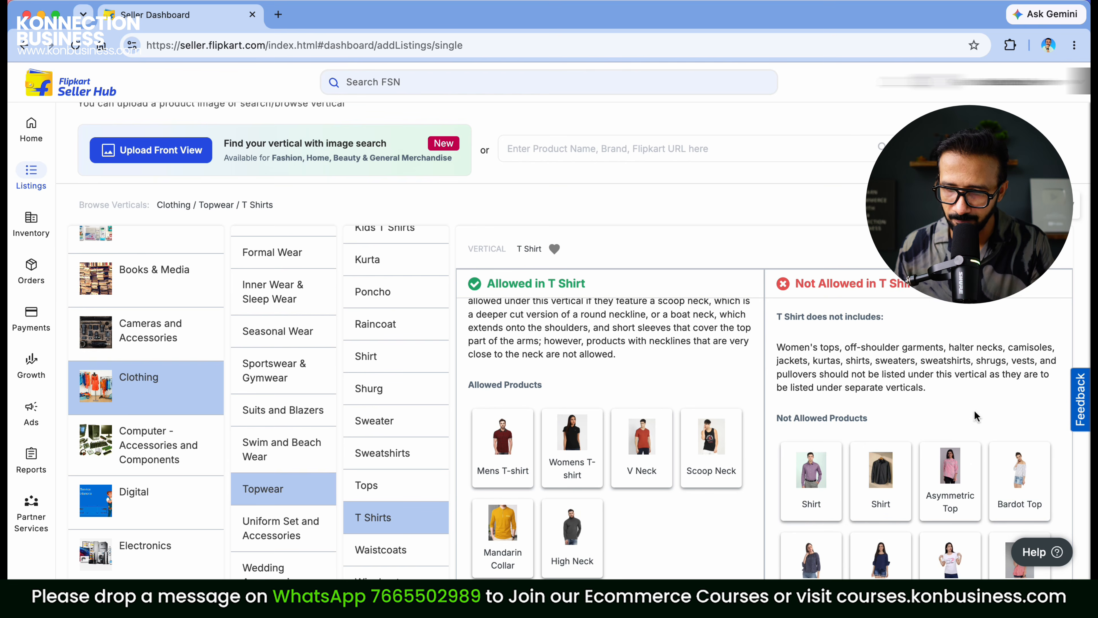
pyautogui.scroll(-15, 974, 410)
pyautogui.scroll(-8, 976, 416)
pyautogui.scroll(20, 975, 415)
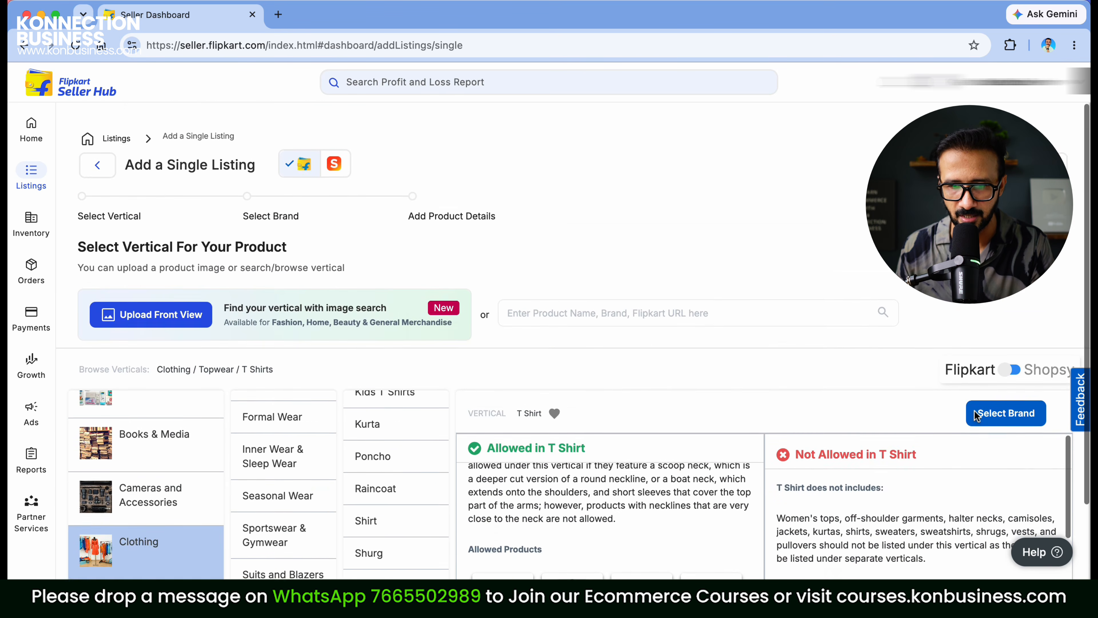
pyautogui.scroll(-1, 974, 409)
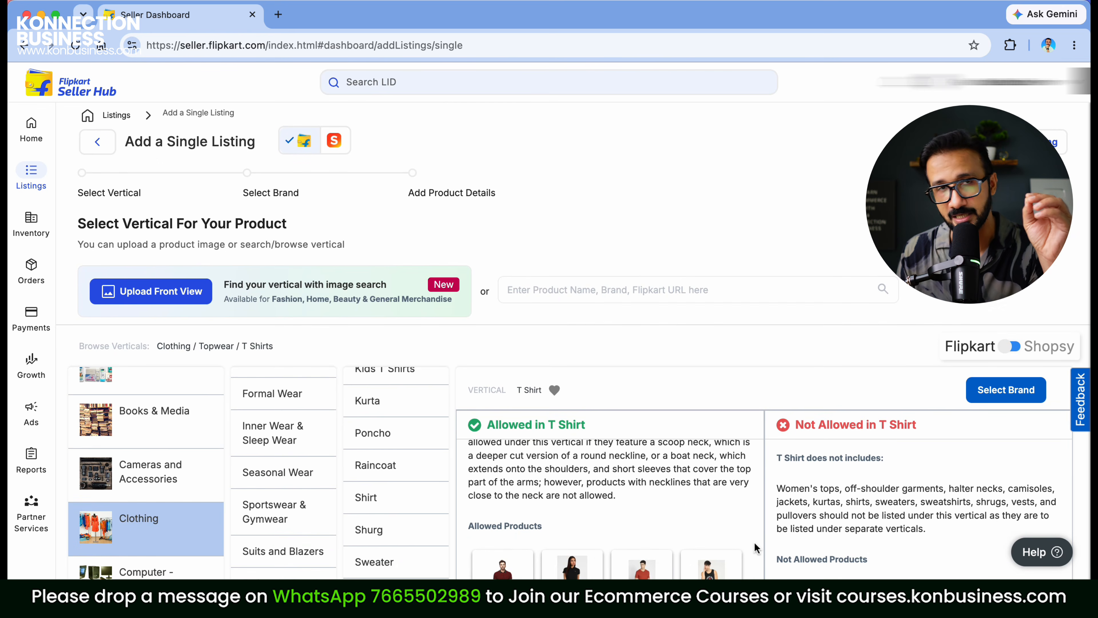
pyautogui.scroll(-6, 754, 548)
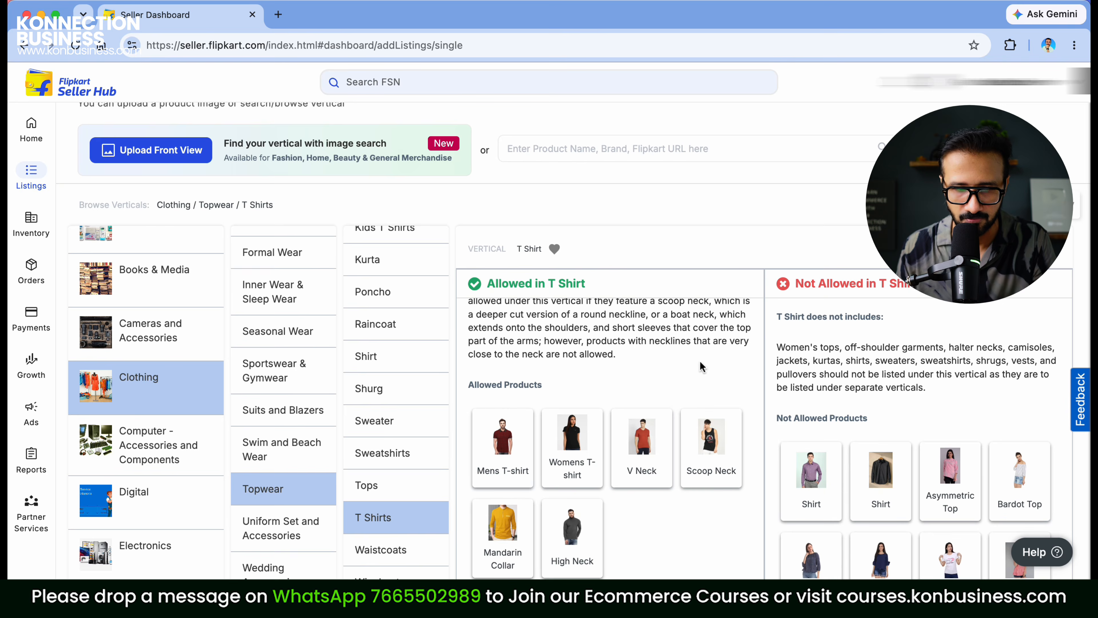
pyautogui.scroll(-5, 778, 303)
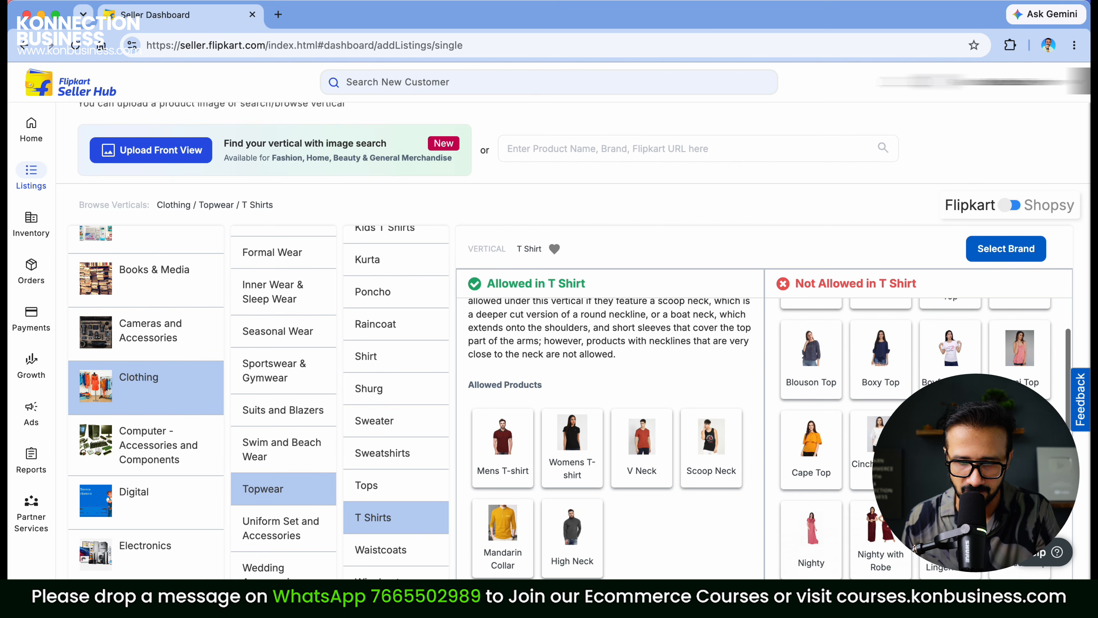
# Step: Proceed to brand selection from the allowed Mens T-shirt product
pyautogui.moveTo(520, 456)
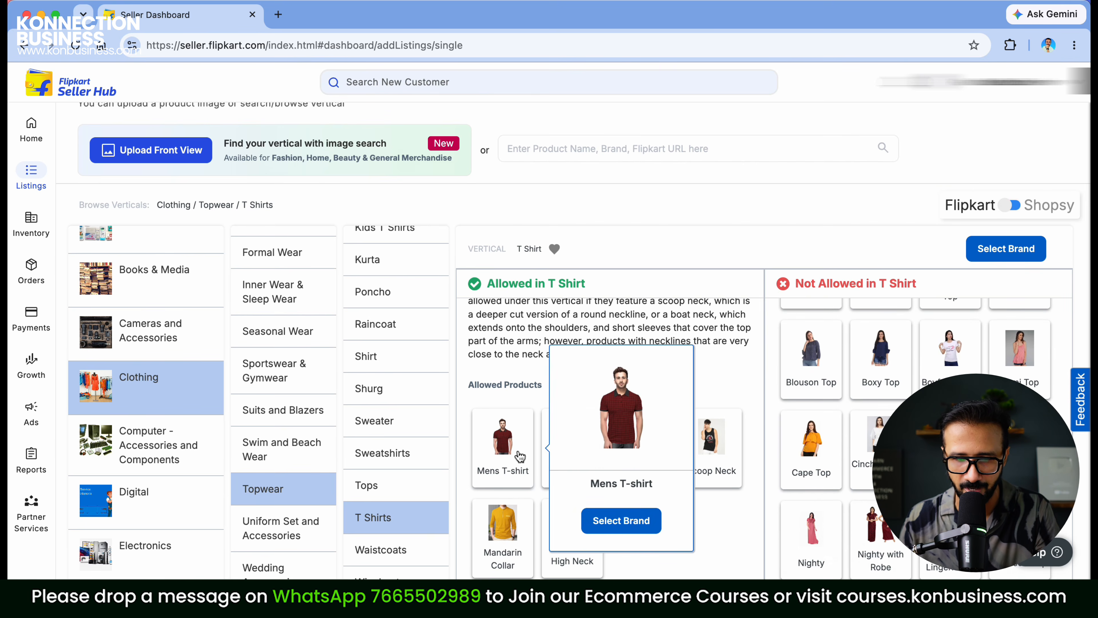
pyautogui.click(635, 530)
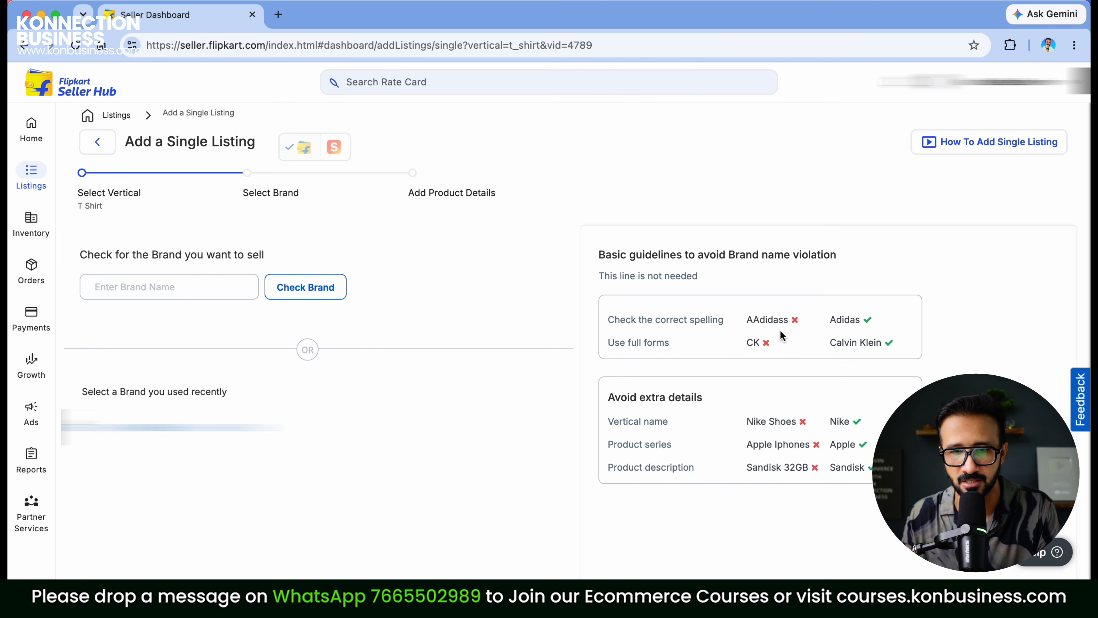
# Step: Check the brand kalakari, create a new listing under it and dismiss the introduction to adding variants
pyautogui.click(137, 289)
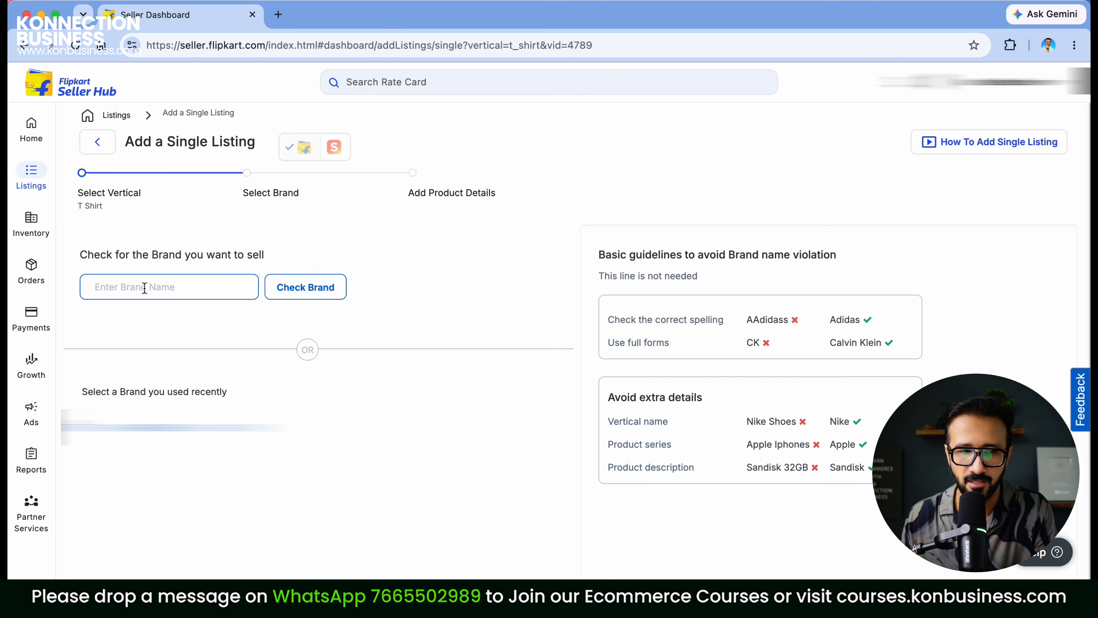
pyautogui.write('kalakari')
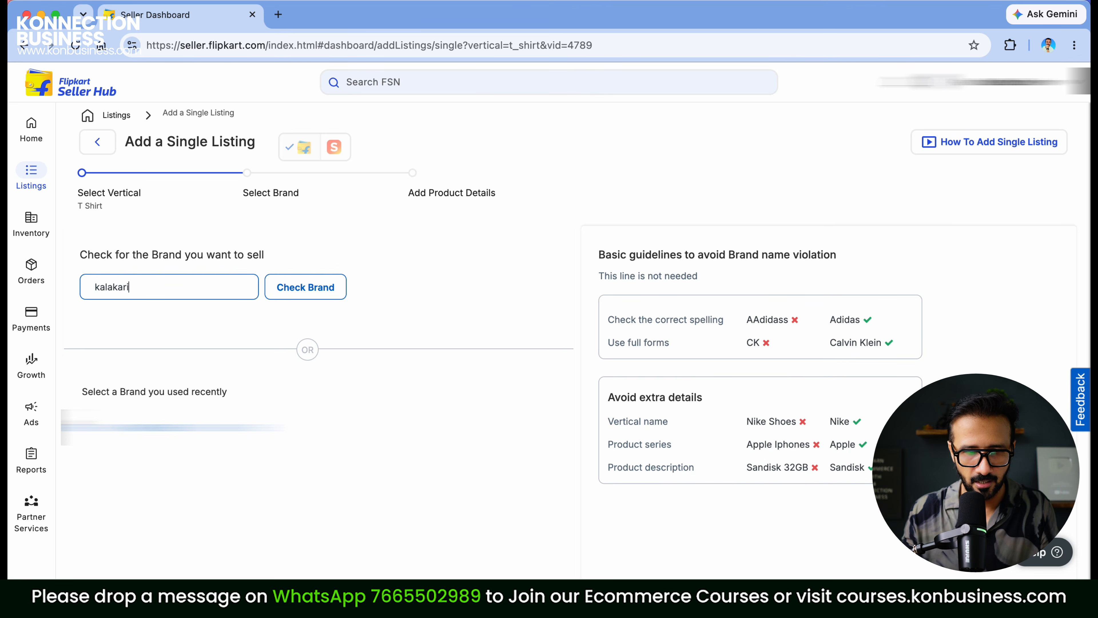
pyautogui.click(306, 296)
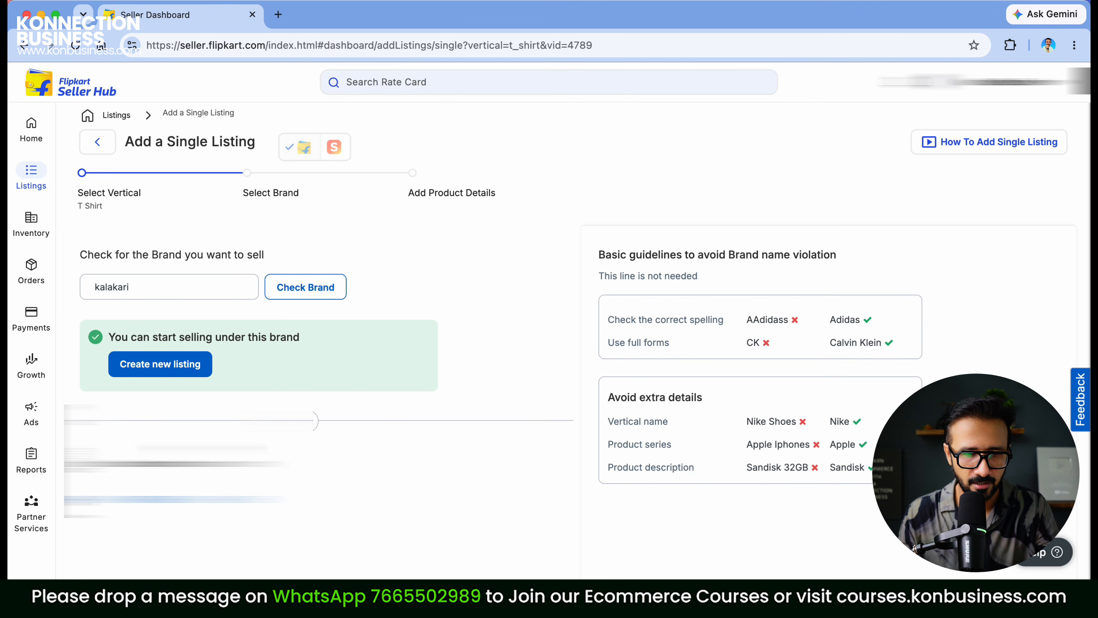
pyautogui.click(160, 373)
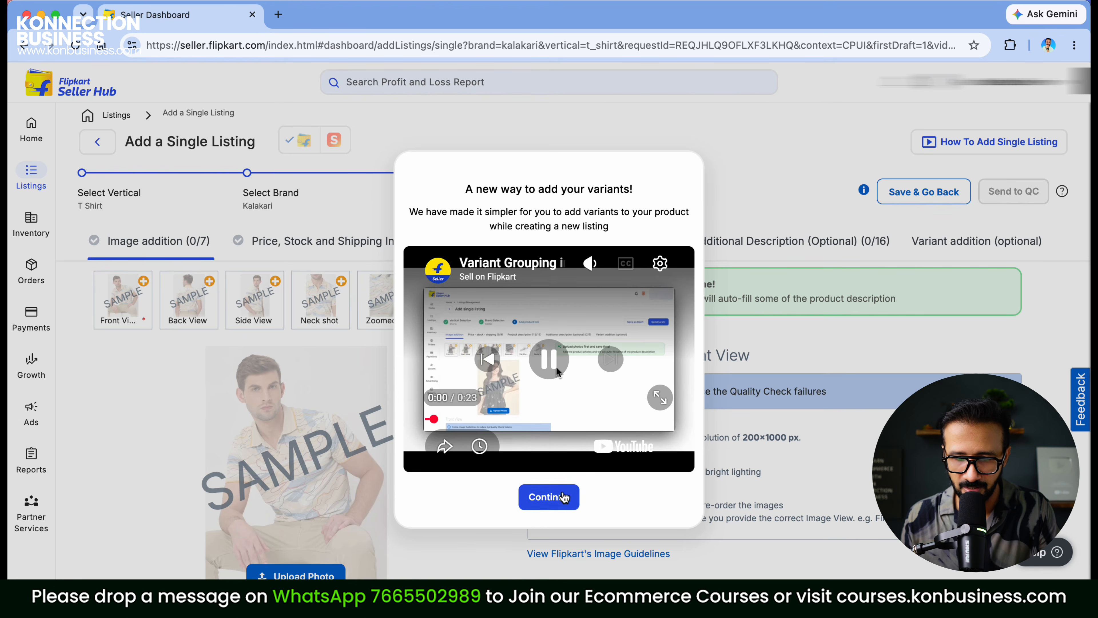
pyautogui.click(567, 504)
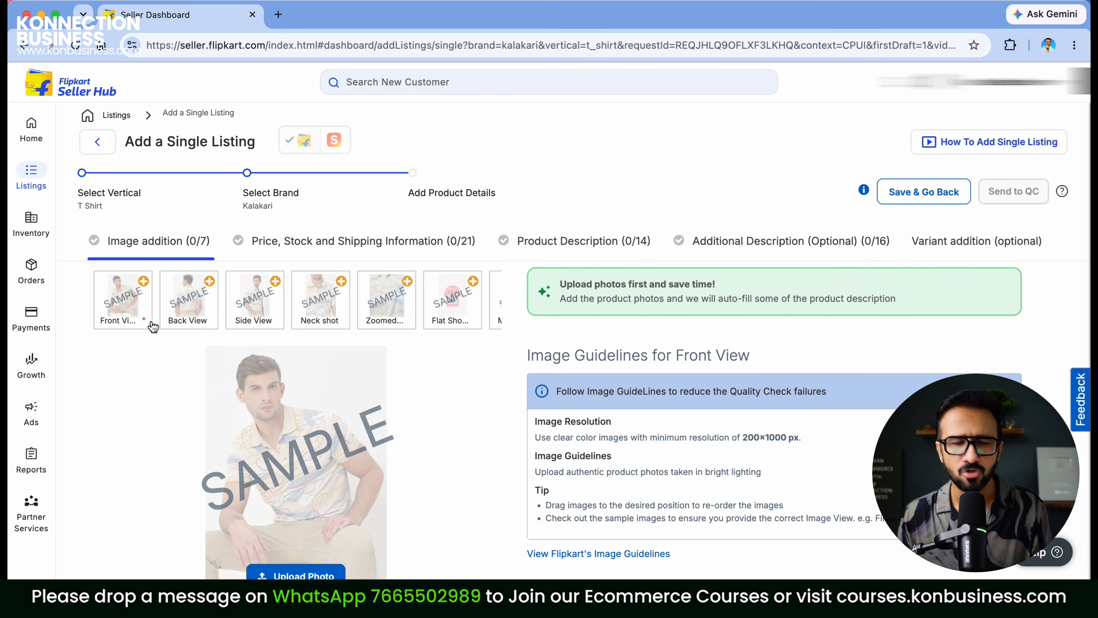
# Step: Upload p1.jpg from the ASMC folder in Downloads as the Front View photo
pyautogui.scroll(-1, 287, 568)
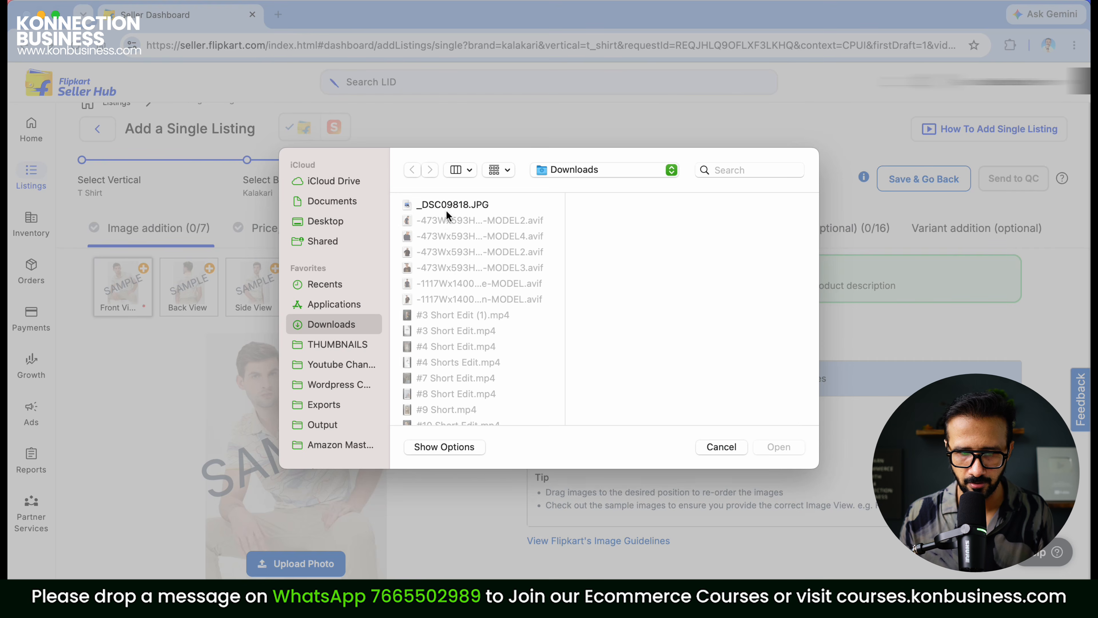
pyautogui.click(445, 205)
pyautogui.write('asm')
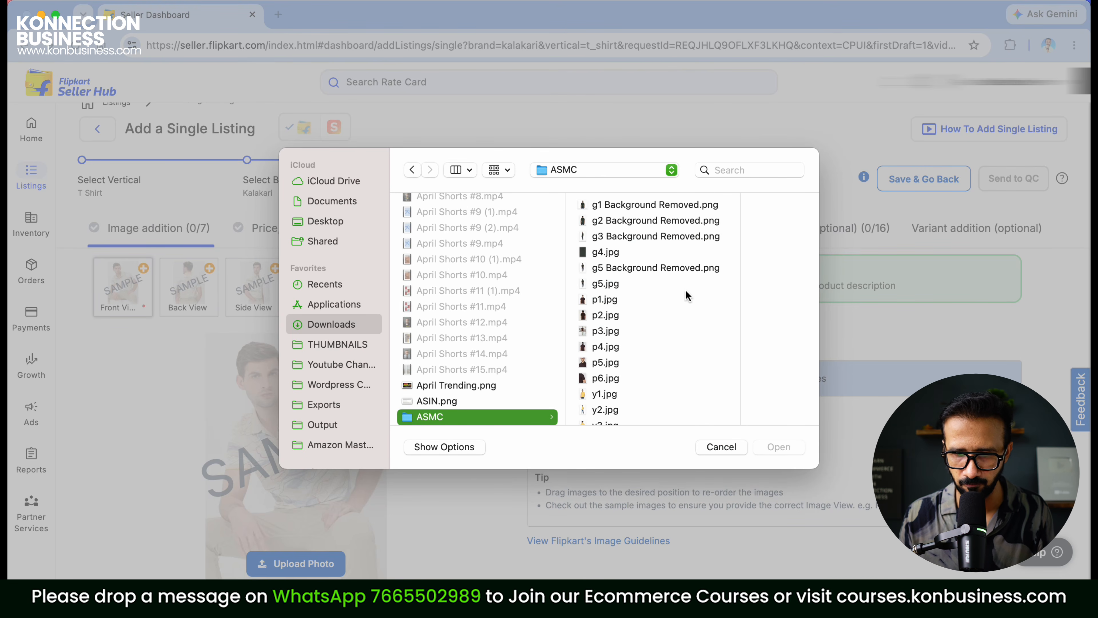
pyautogui.click(605, 300)
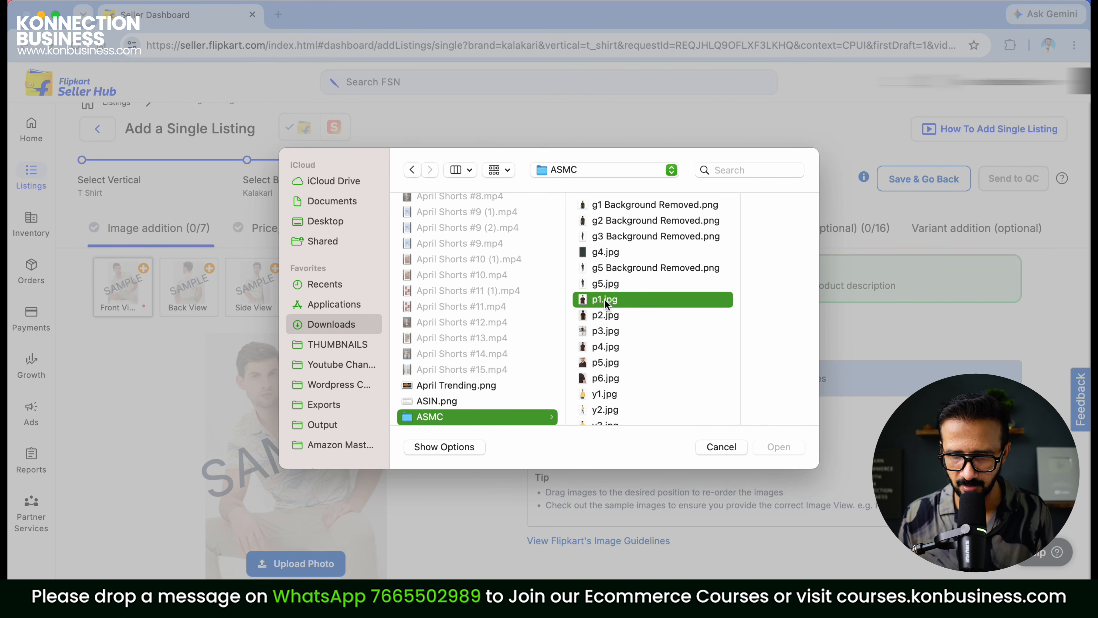
pyautogui.click(780, 447)
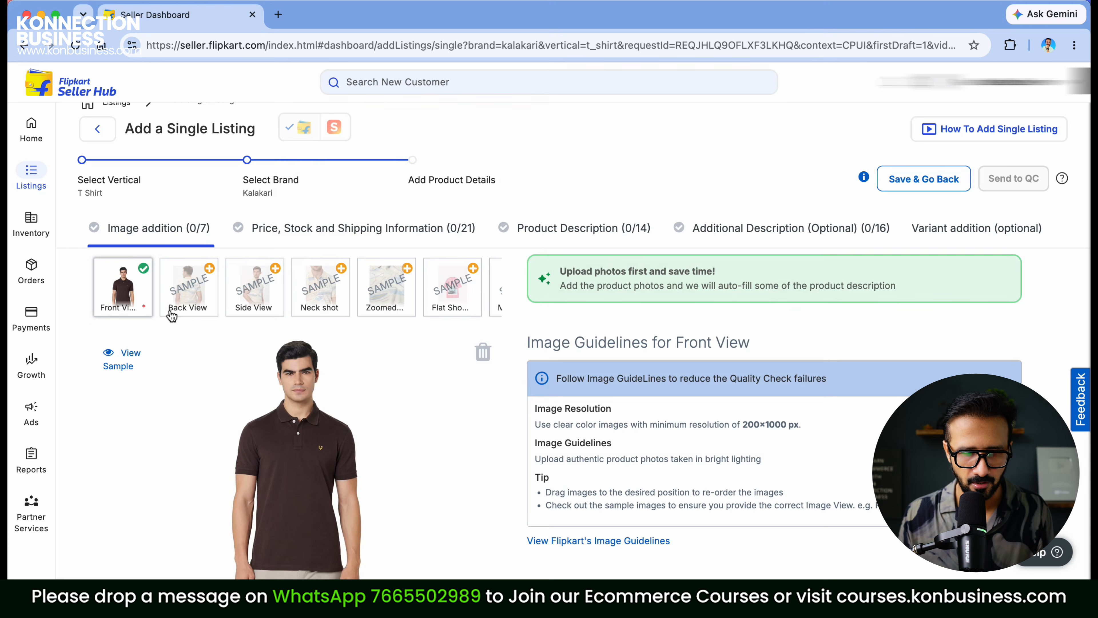
# Step: Upload p2.jpg from the ASMC folder as the Back View photo
pyautogui.click(195, 289)
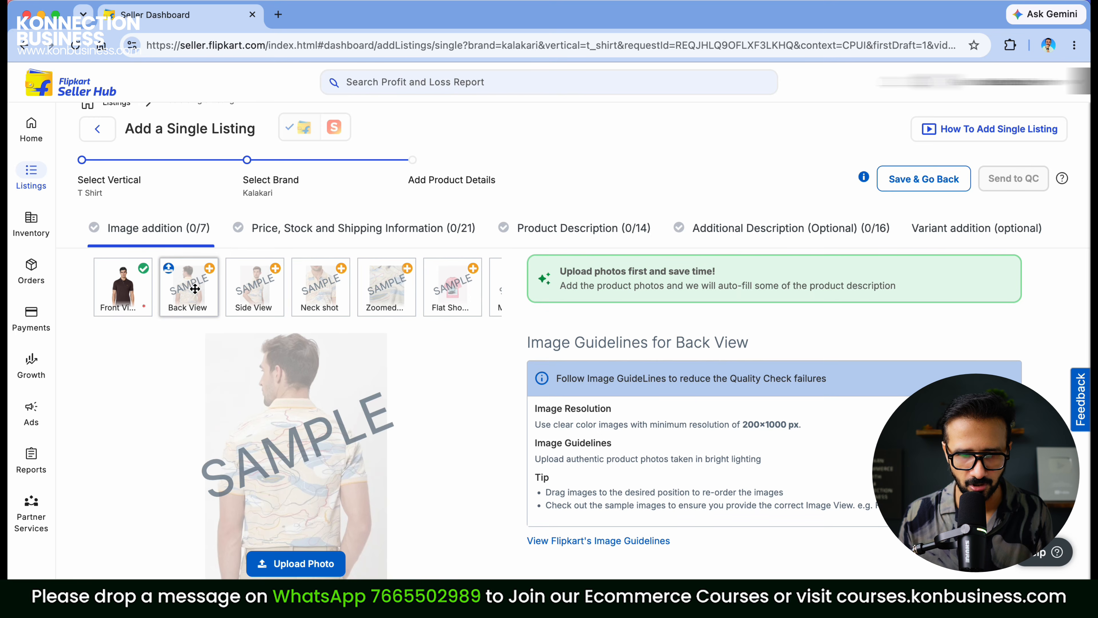
pyautogui.click(299, 563)
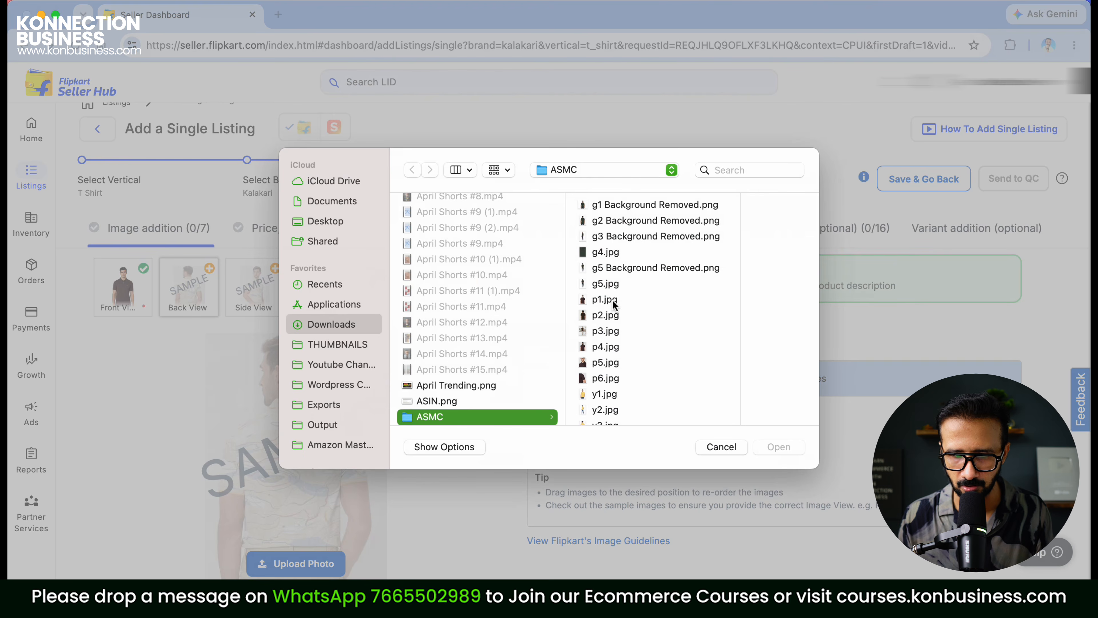
pyautogui.click(607, 315)
pyautogui.click(779, 446)
# Step: Upload p3.jpg as the Side View photo and go to the Price, Stock and Shipping Information section
pyautogui.click(256, 288)
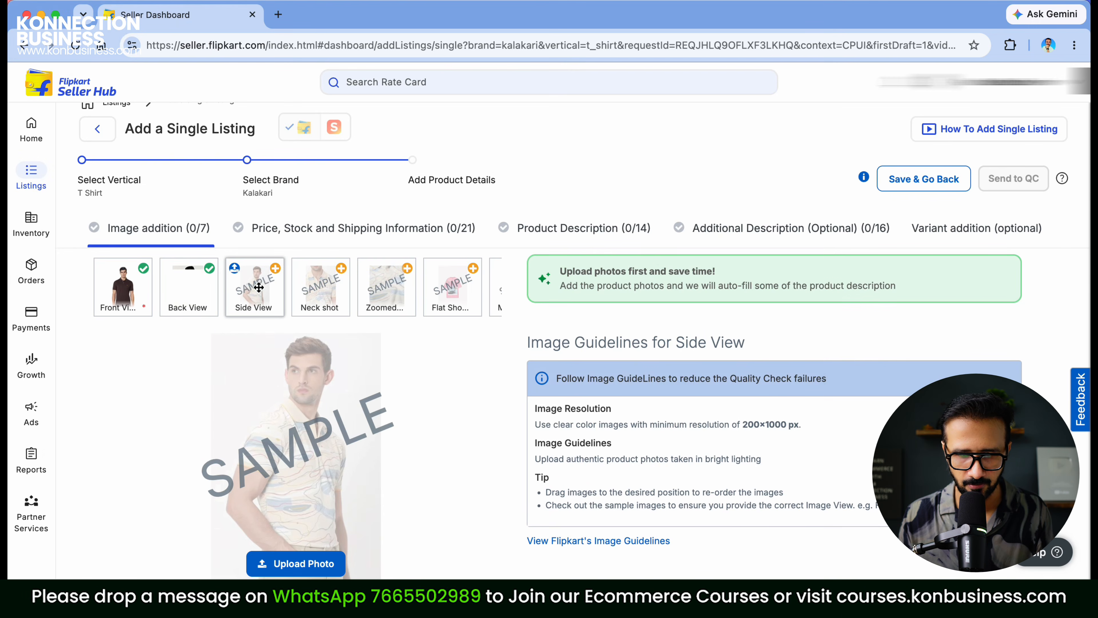
pyautogui.click(305, 565)
pyautogui.click(621, 328)
pyautogui.click(772, 448)
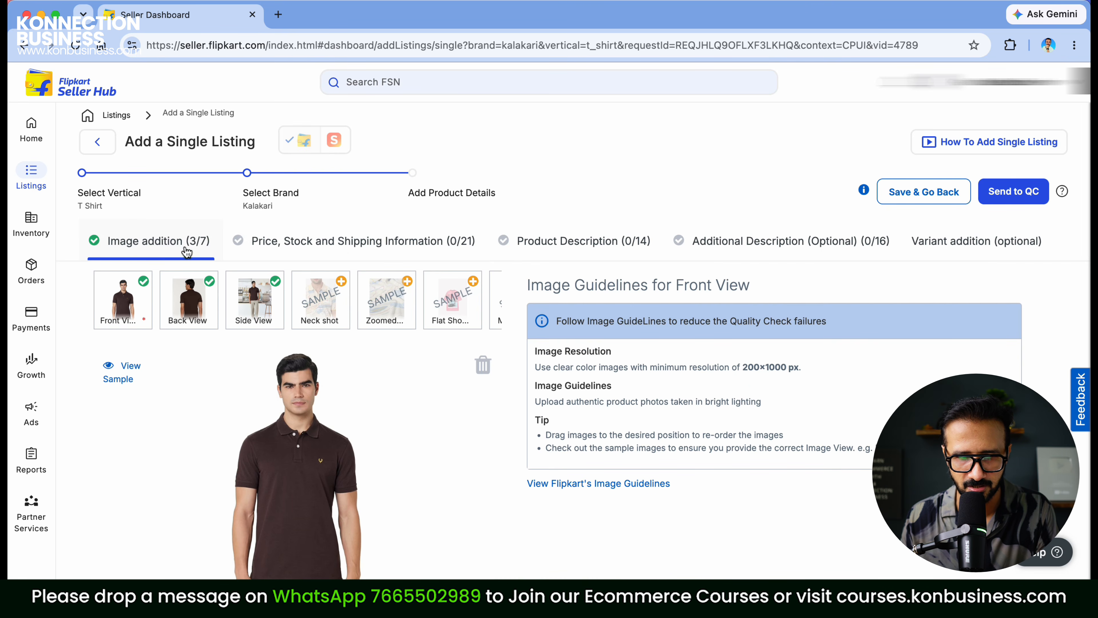
pyautogui.click(298, 259)
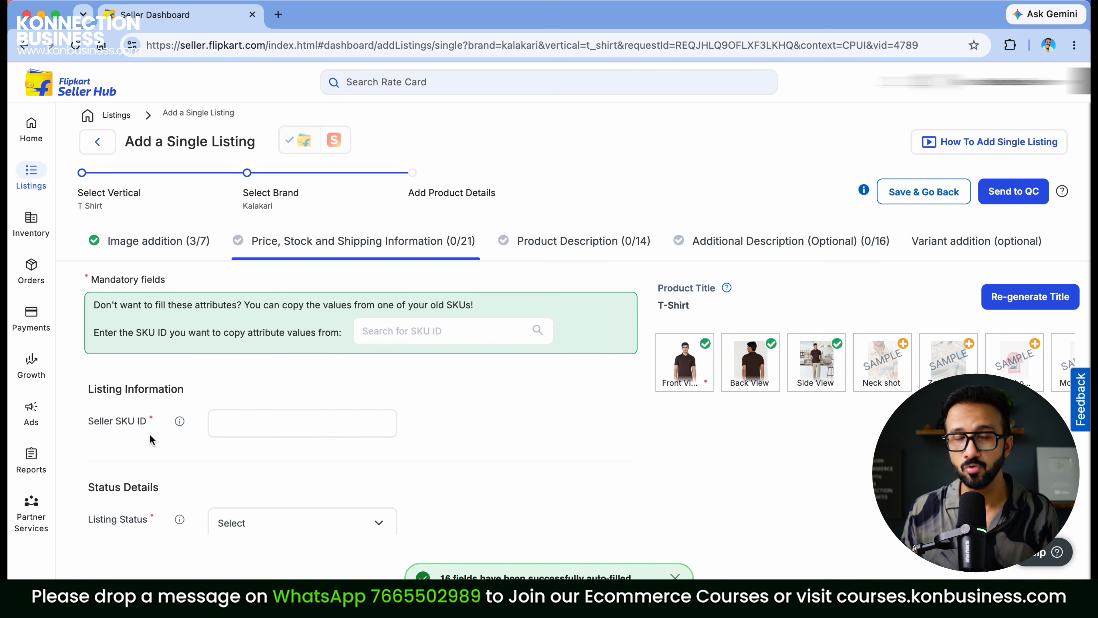
# Step: Set the Seller SKU ID to KK-POLO-TSHIRT-BR-M and the listing status to Active
pyautogui.moveTo(309, 424)
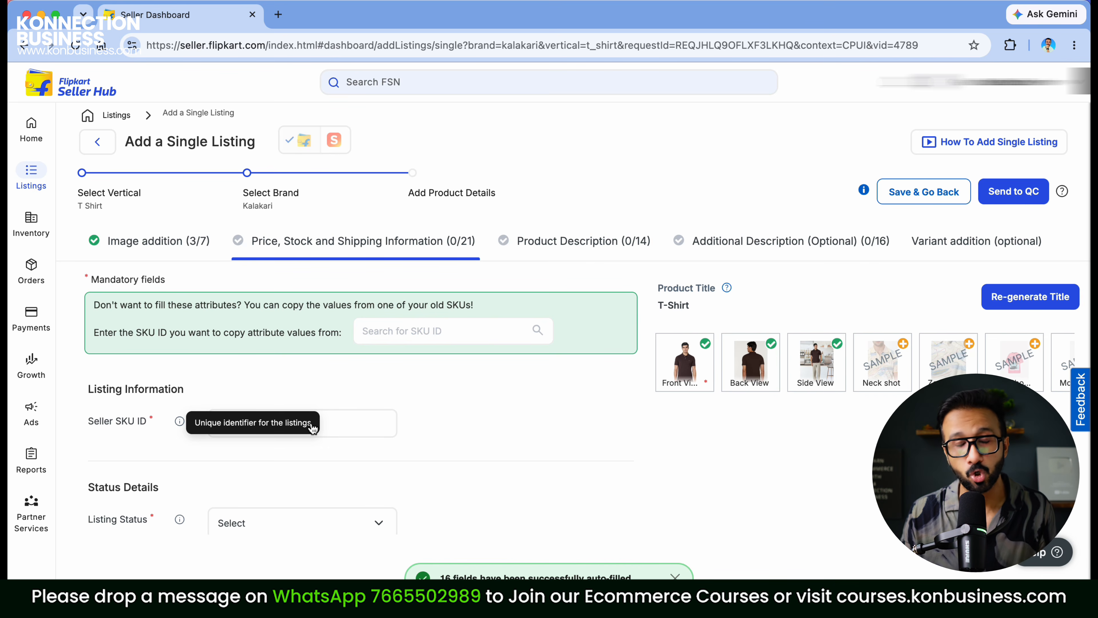
pyautogui.click(381, 426)
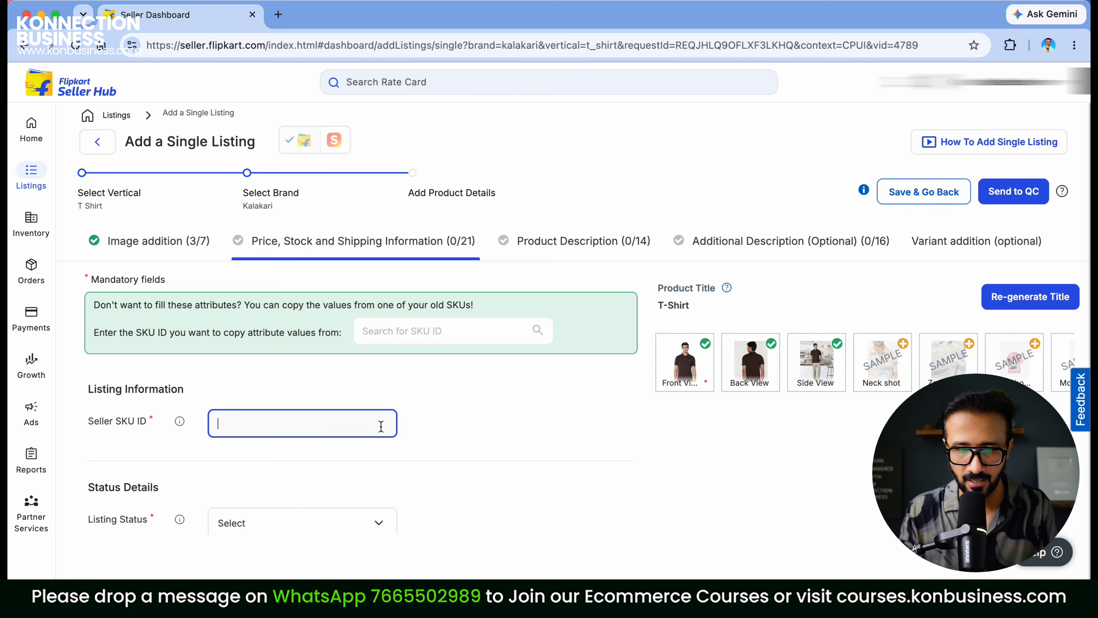
pyautogui.write('K-')
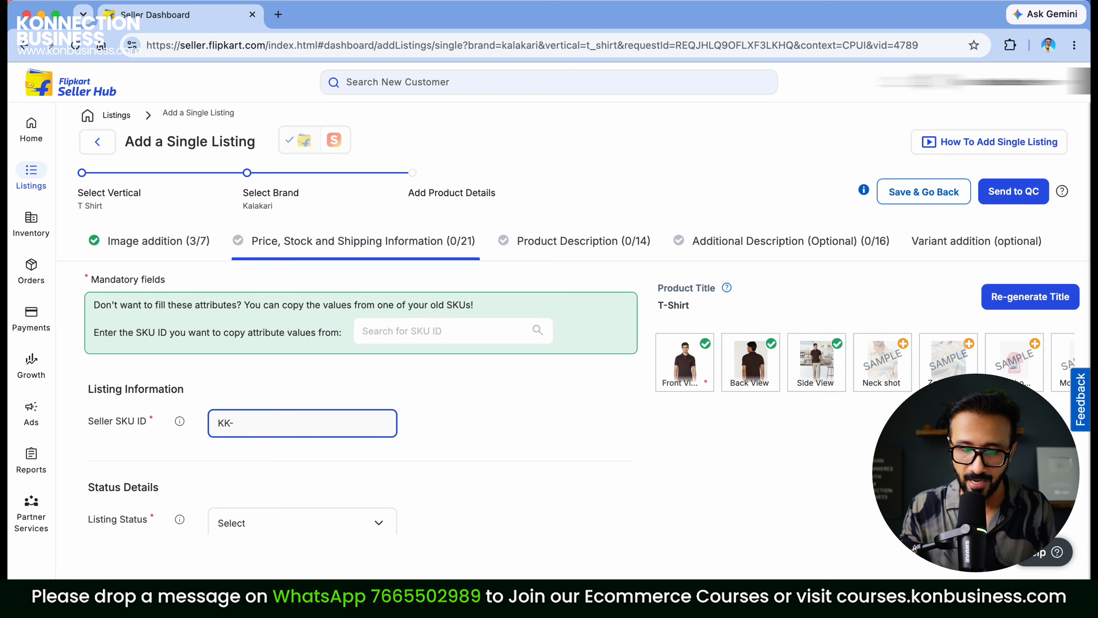
pyautogui.write('POLO')
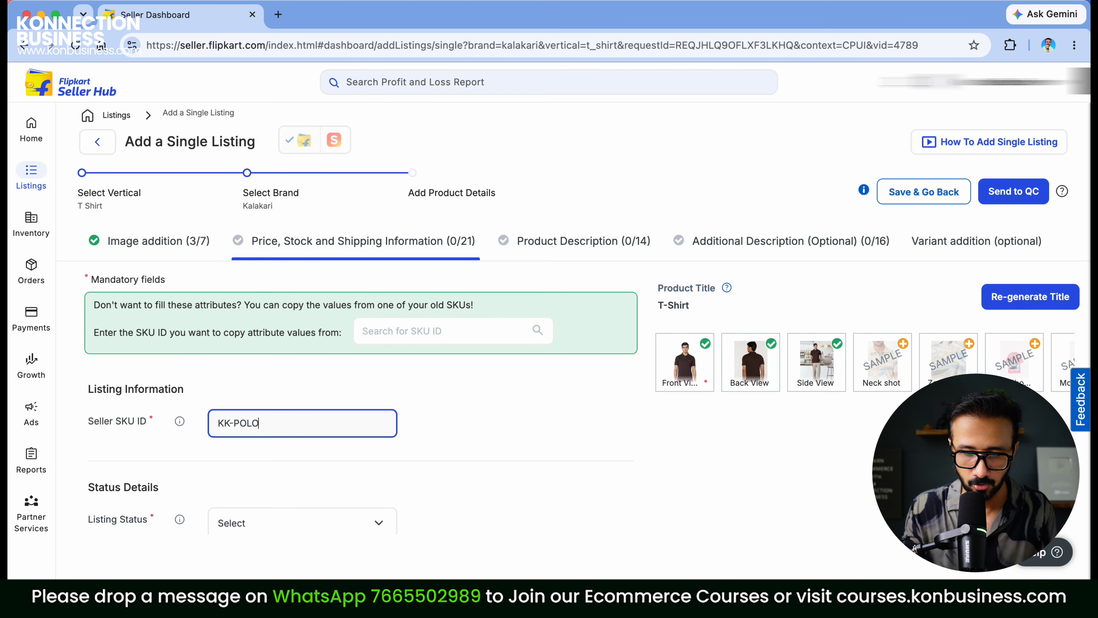
pyautogui.write('-TSHIRT')
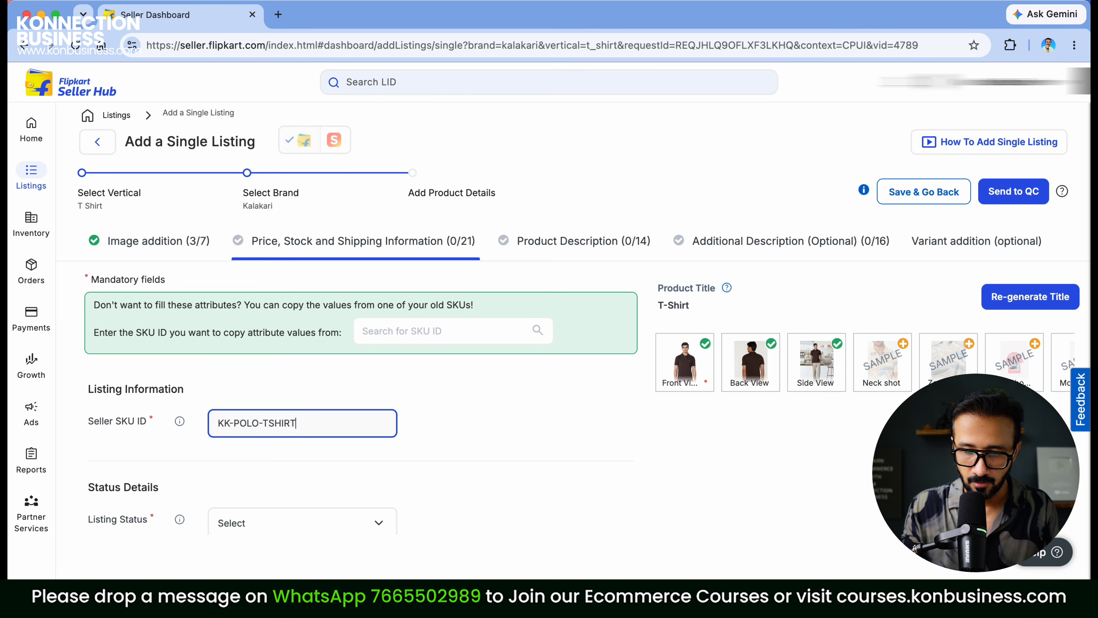
pyautogui.write('-')
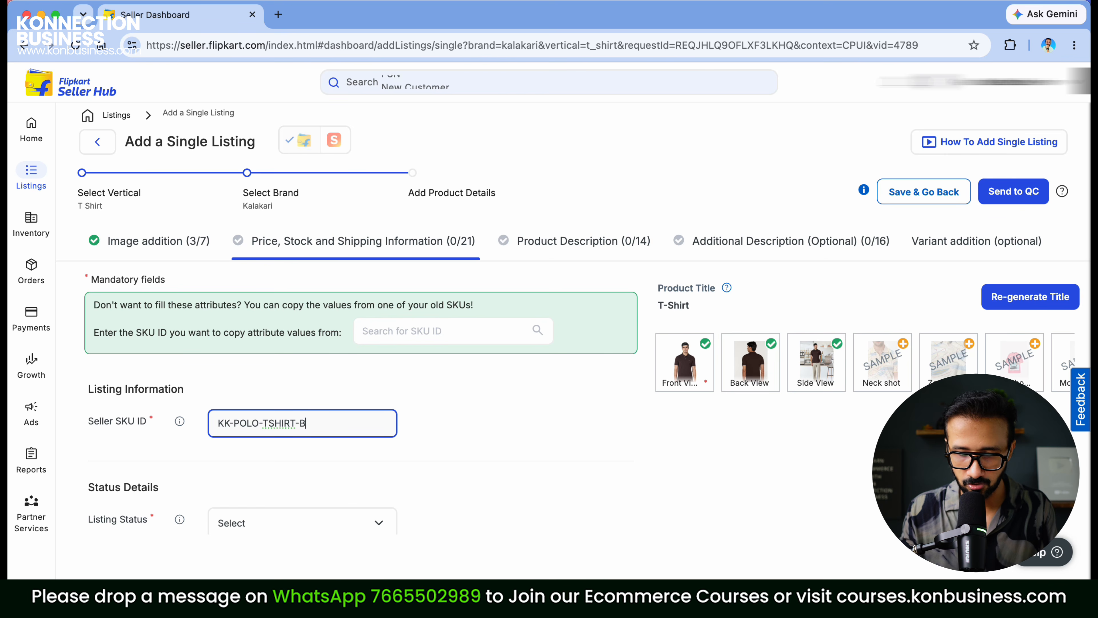
pyautogui.write('BR-M')
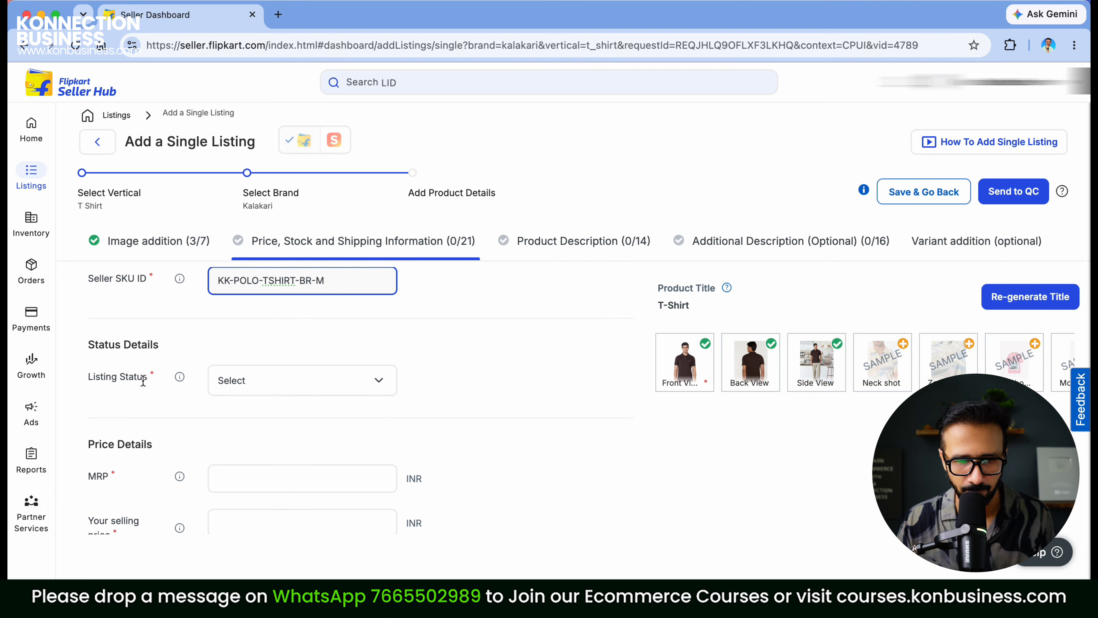
pyautogui.click(307, 389)
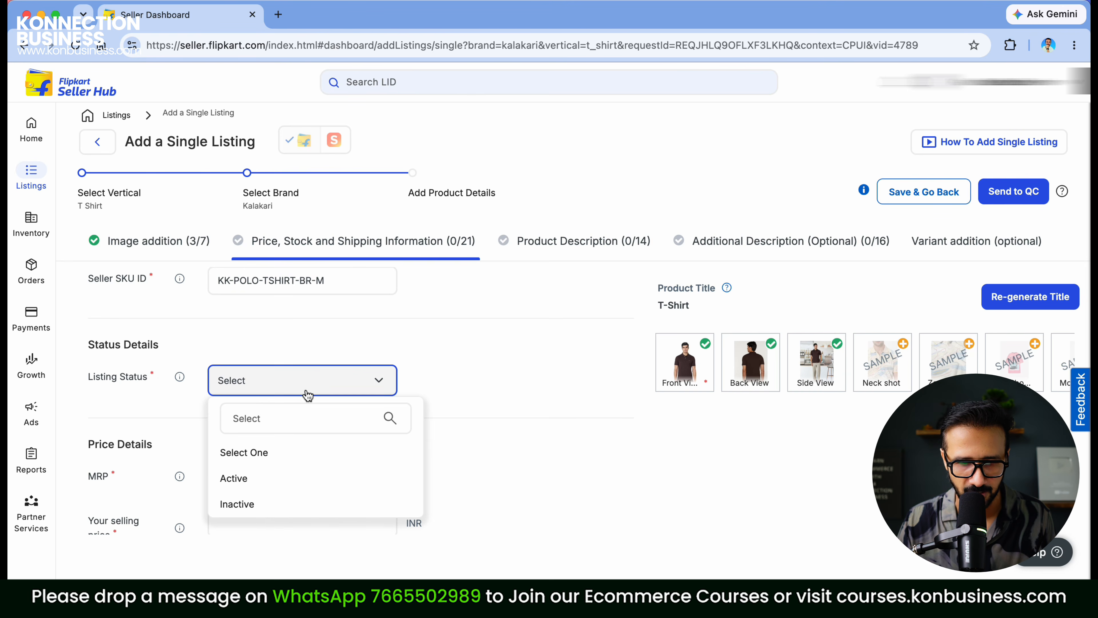
pyautogui.click(263, 479)
# Step: In the price details, set the MRP to 999 INR and fill in the selling price
pyautogui.scroll(-5, 497, 402)
pyautogui.click(280, 320)
pyautogui.write('999')
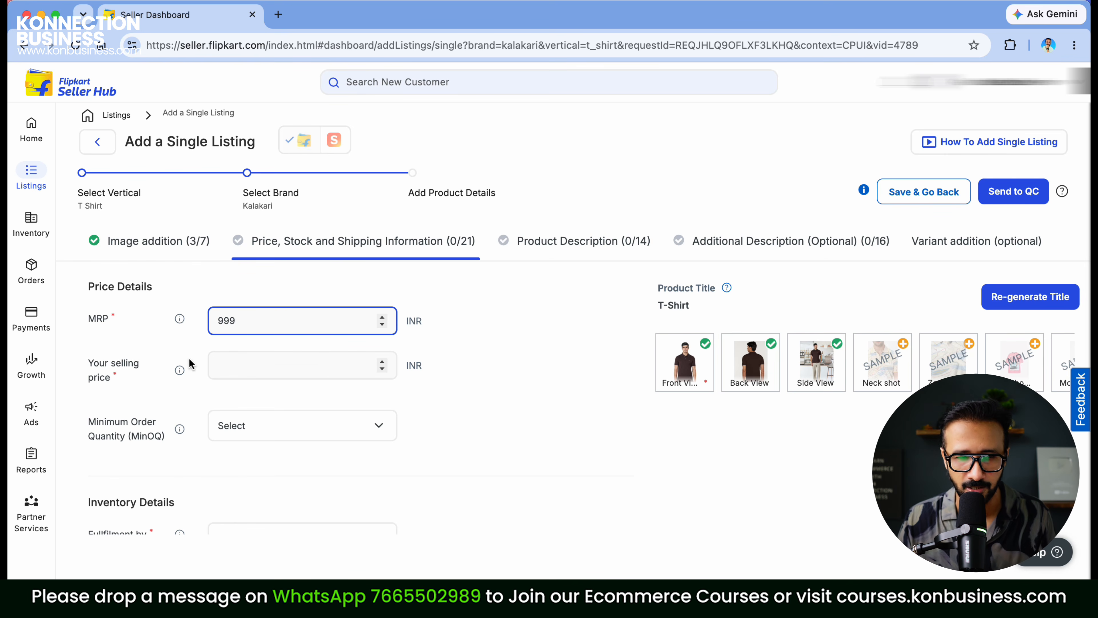
pyautogui.click(250, 369)
pyautogui.write('4999')
# Step: In the inventory details, set fulfilment to Seller and the procurement type to instock
pyautogui.click(258, 380)
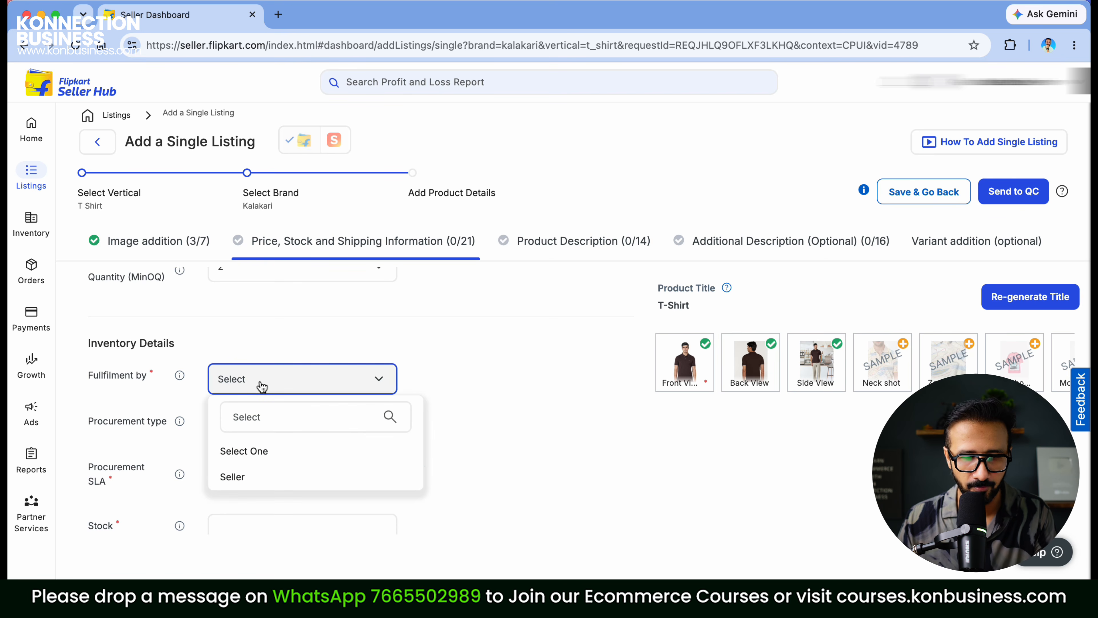
pyautogui.click(255, 482)
pyautogui.click(287, 428)
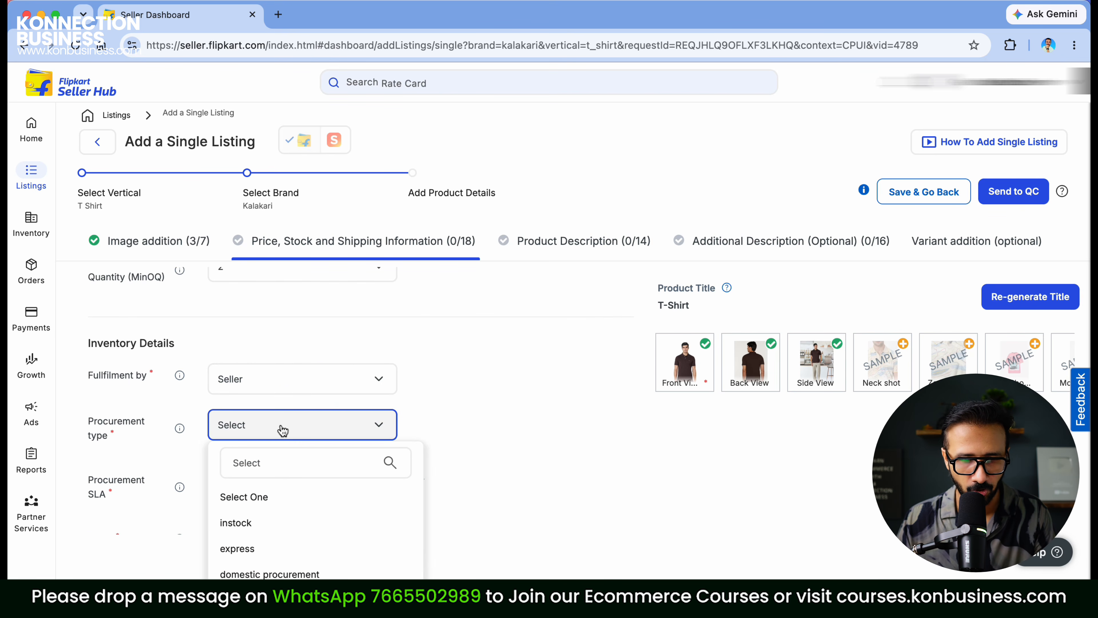
pyautogui.click(242, 520)
# Step: Set the procurement SLA to 1 day and the stock to 20
pyautogui.scroll(-5, 509, 440)
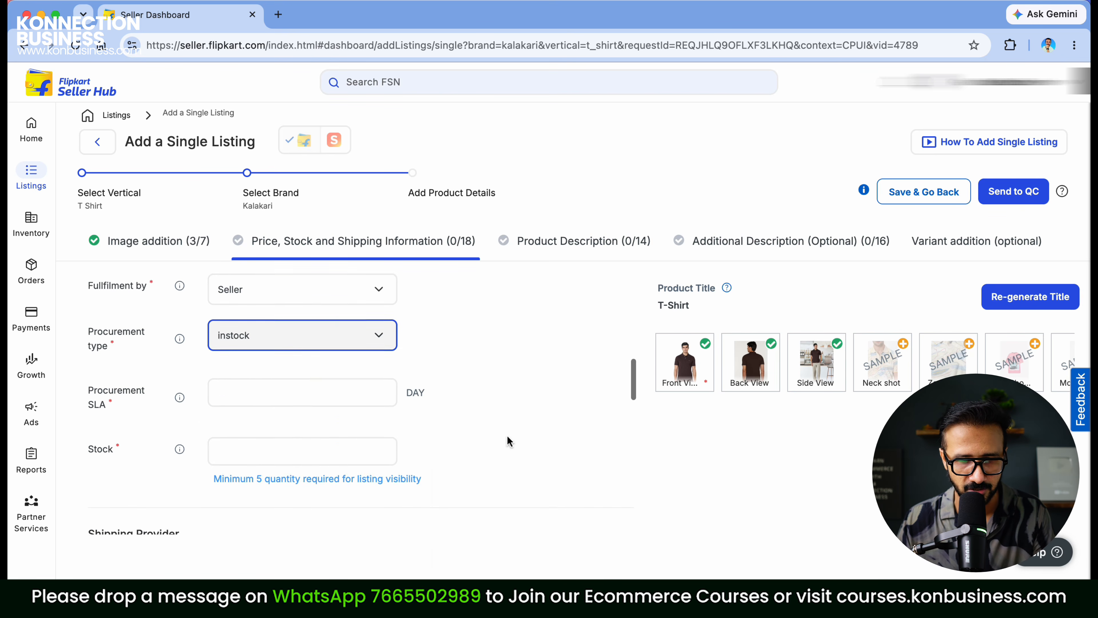
pyautogui.click(287, 373)
pyautogui.write('1')
pyautogui.click(493, 374)
pyautogui.scroll(-2, 456, 380)
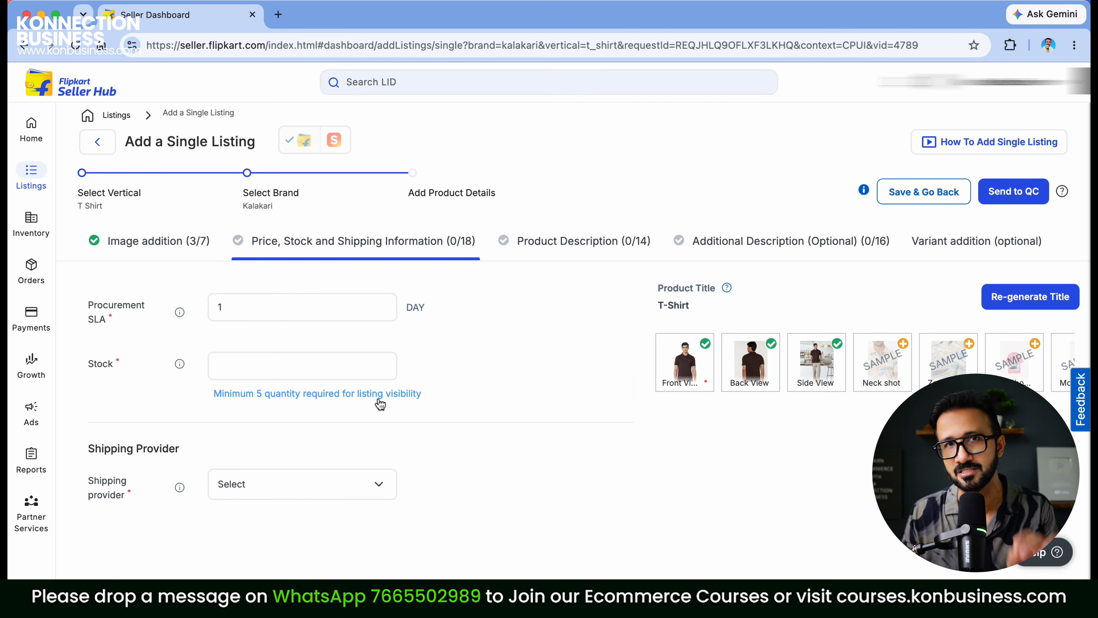
pyautogui.click(338, 366)
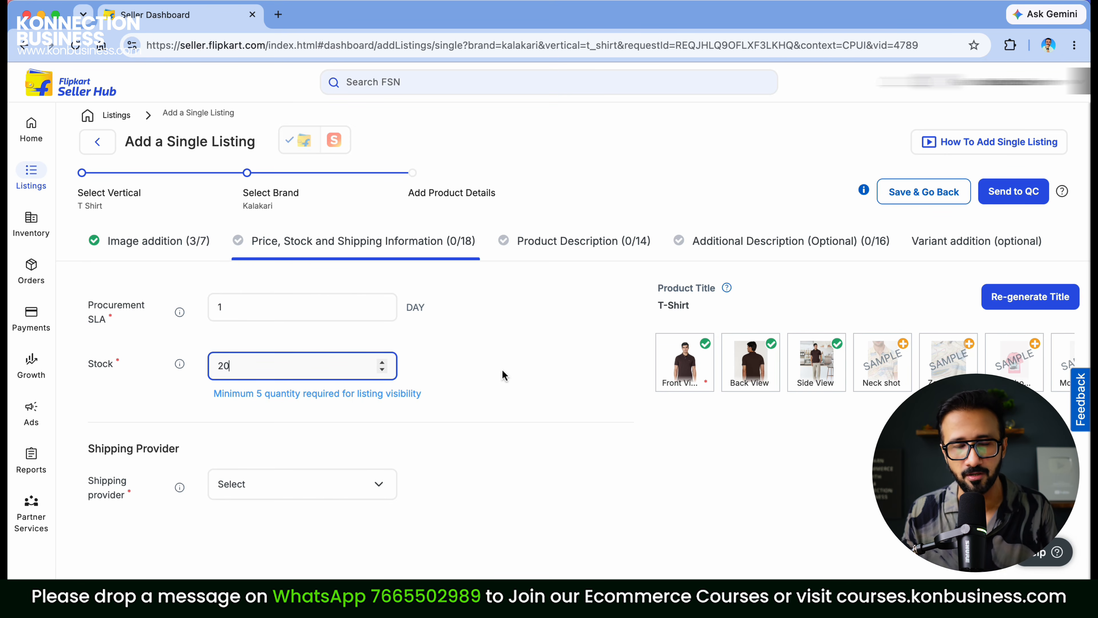
# Step: Choose Flipkart as the shipping provider
pyautogui.scroll(-3, 502, 372)
pyautogui.click(318, 408)
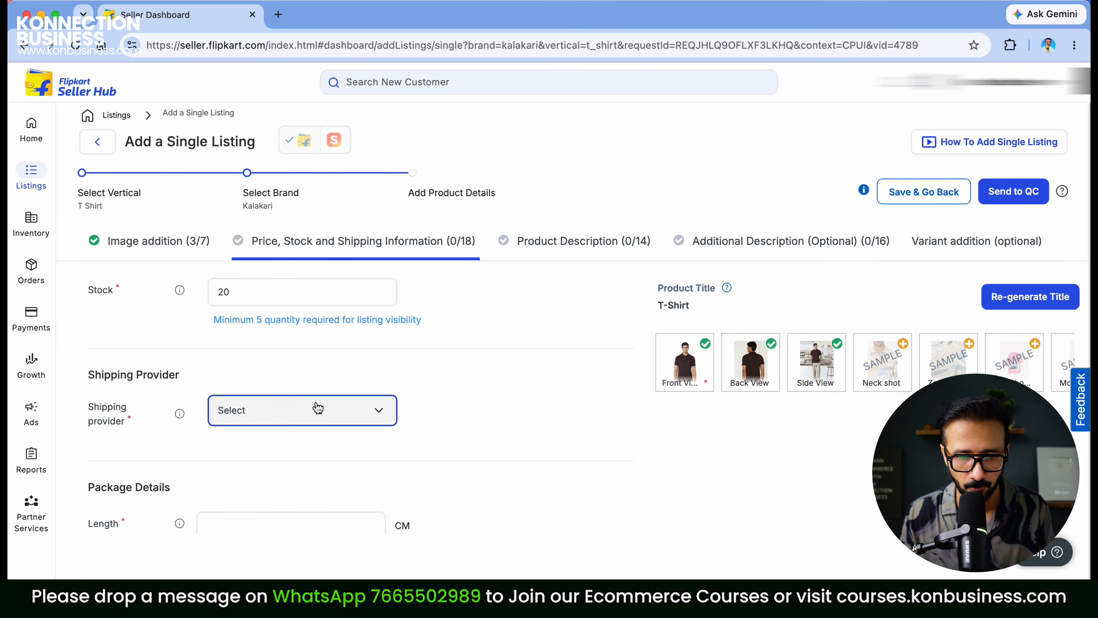
pyautogui.click(258, 510)
pyautogui.scroll(-5, 509, 373)
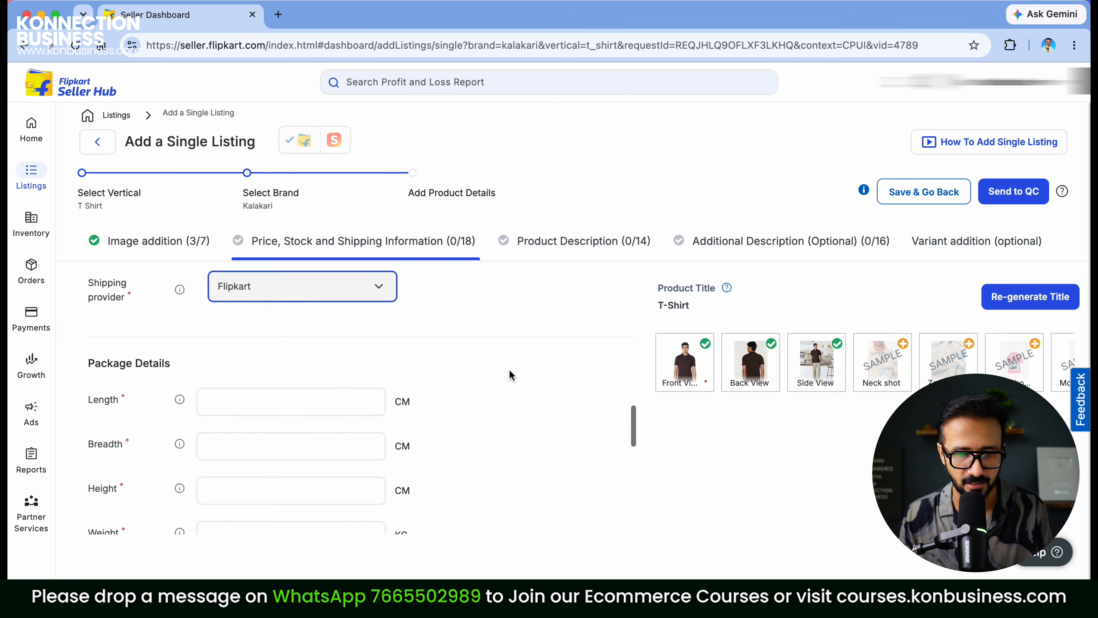
pyautogui.scroll(2, 502, 371)
pyautogui.click(501, 371)
# Step: Fill in the package details with length 18 cm, breadth 18 cm, height 2 cm and weight 0.150 kg
pyautogui.scroll(-4, 494, 351)
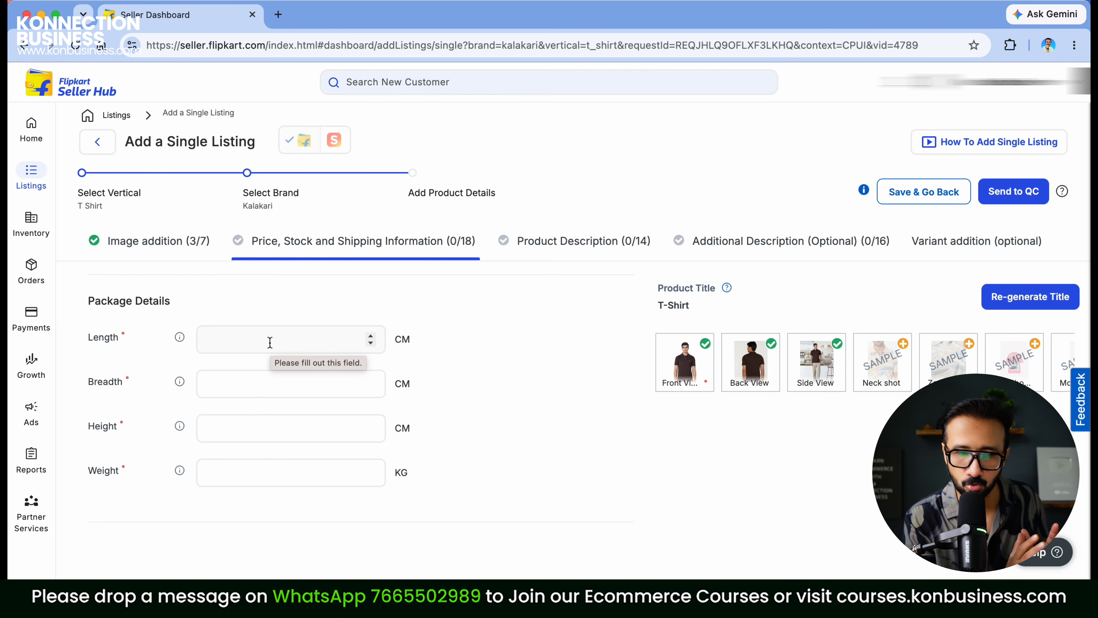
pyautogui.click(278, 338)
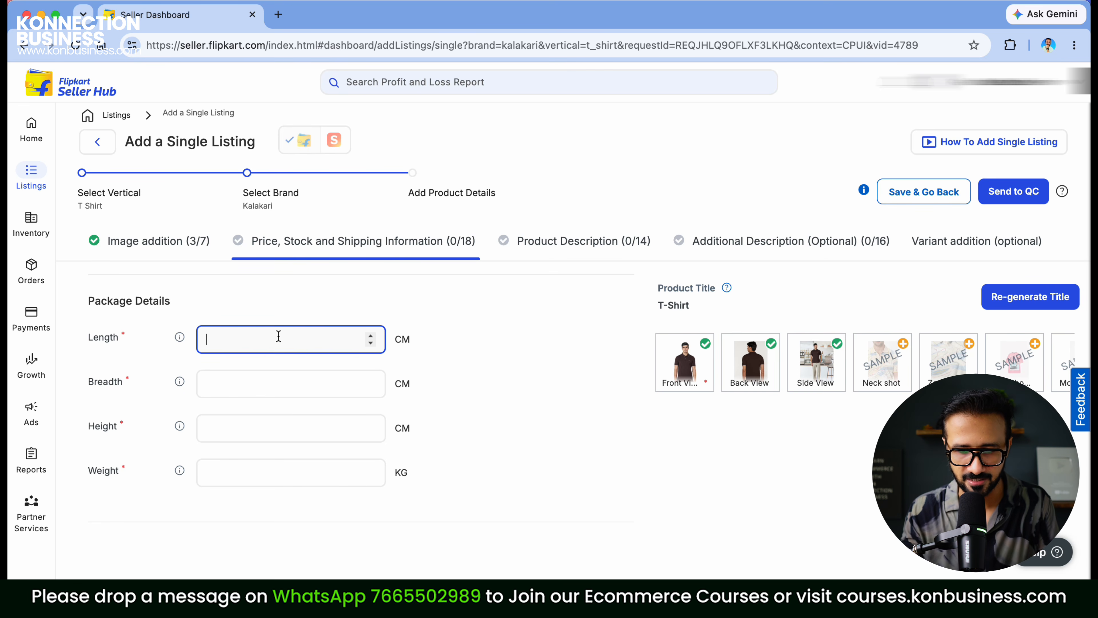
pyautogui.write('1')
pyautogui.click(251, 342)
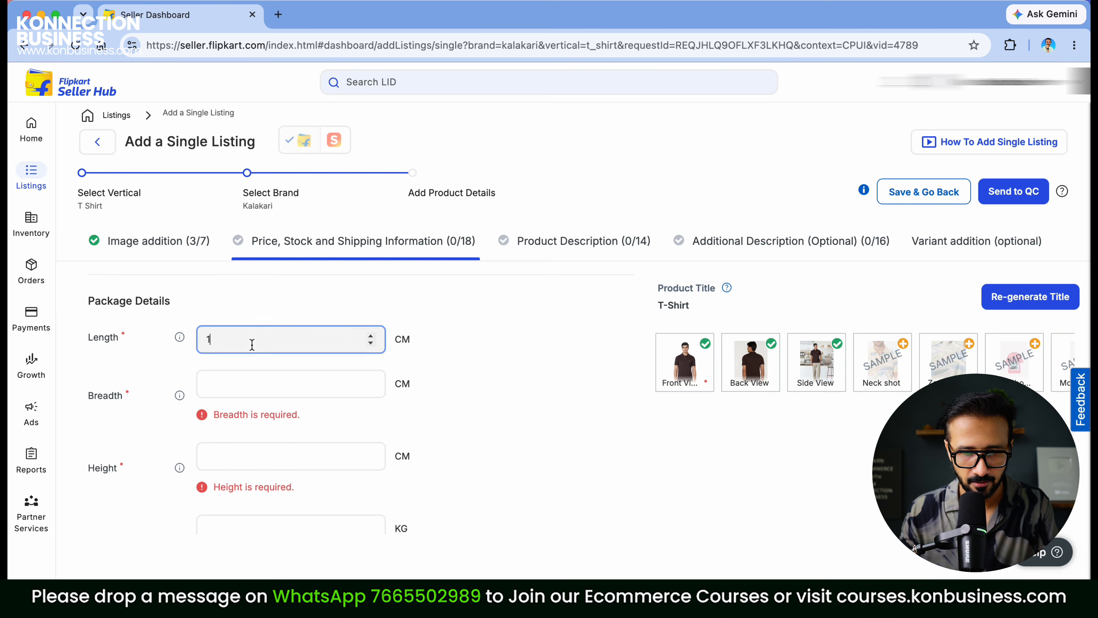
pyautogui.write('8')
pyautogui.click(242, 381)
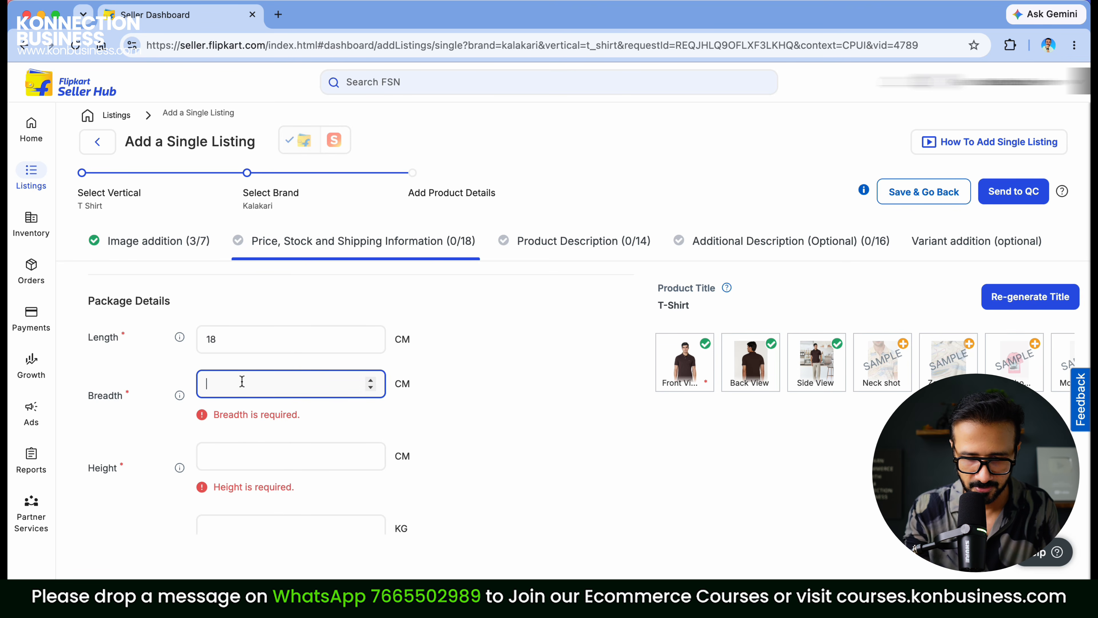
pyautogui.write('18')
pyautogui.click(248, 429)
pyautogui.write('2')
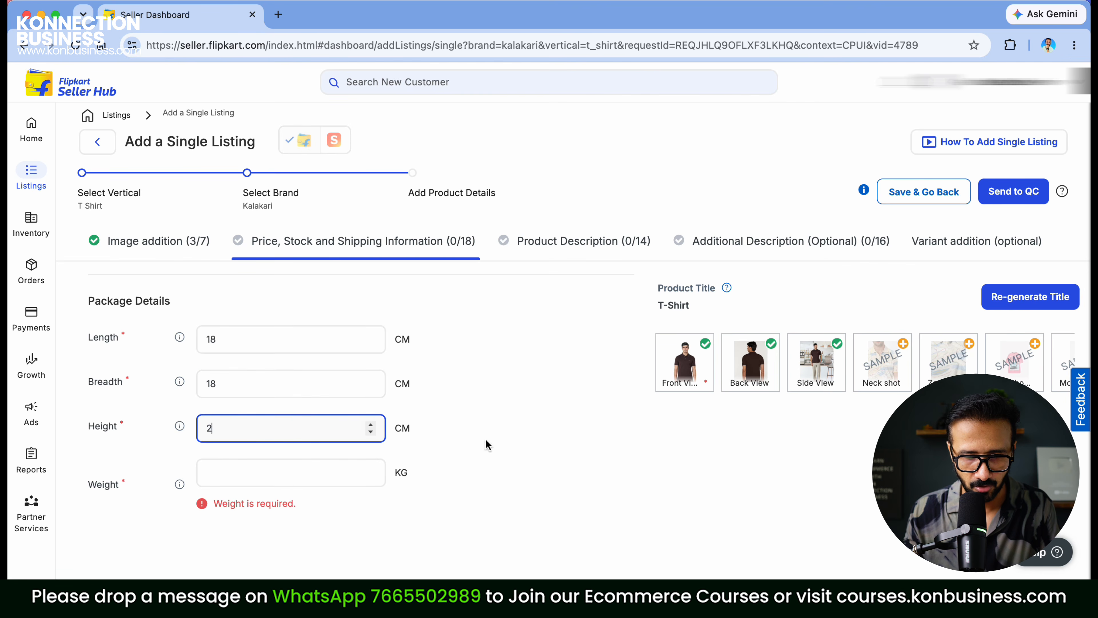
pyautogui.click(281, 476)
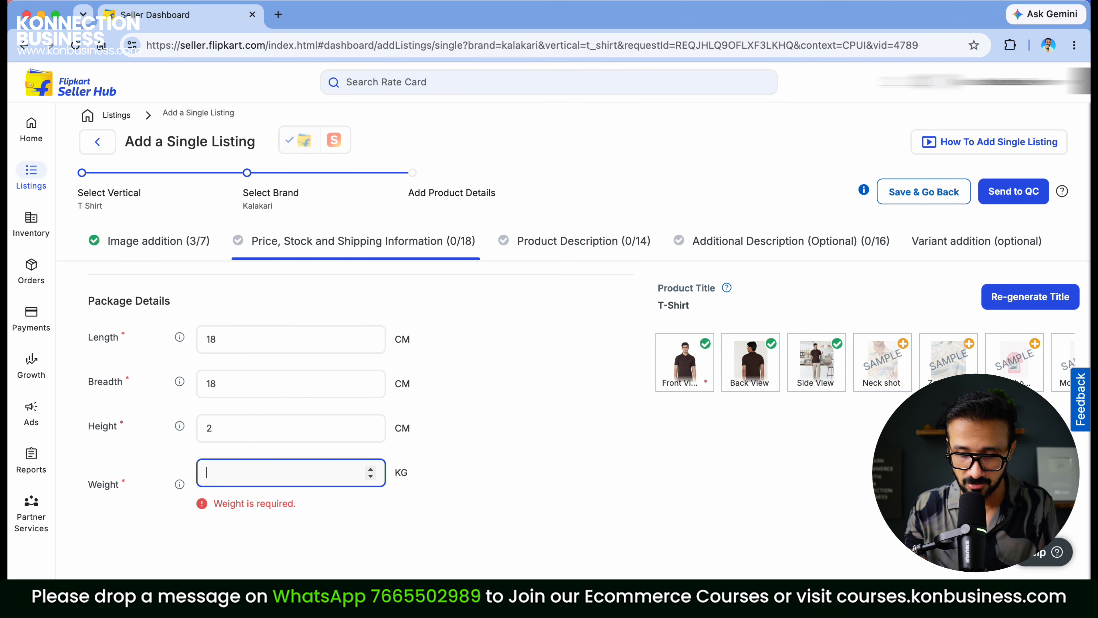
pyautogui.write('0.1')
pyautogui.click(509, 471)
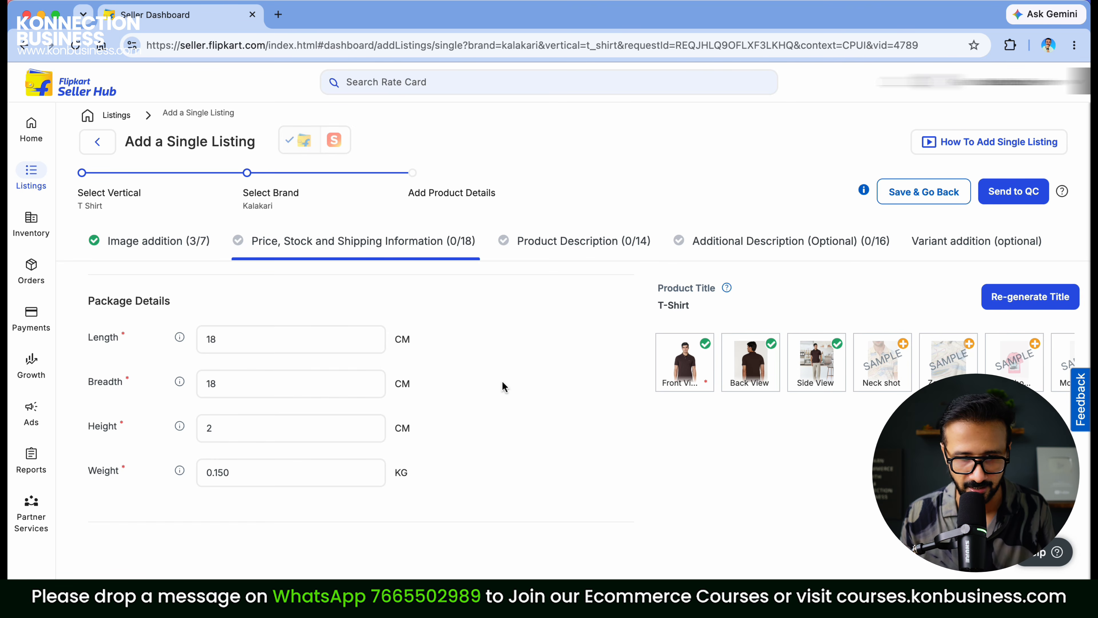
# Step: Look up "hsn code of polo cotton tshirt" in Google's AI Mode and dismiss the Personal Intelligence offer
pyautogui.scroll(-5, 502, 380)
pyautogui.scroll(3, 502, 380)
pyautogui.scroll(-2, 502, 381)
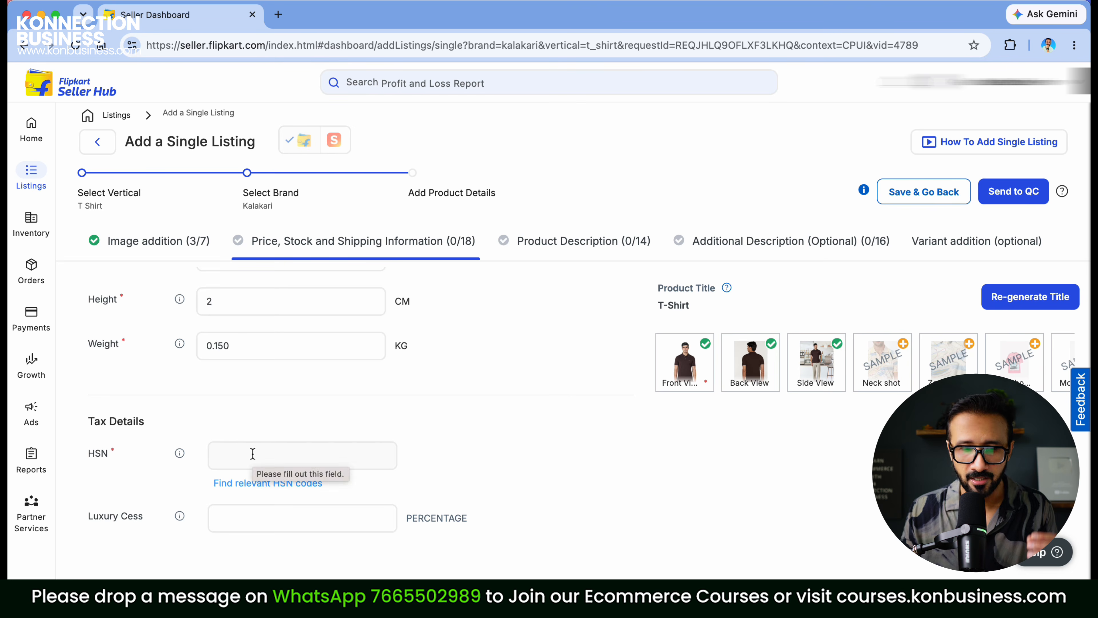
pyautogui.scroll(-3, 255, 433)
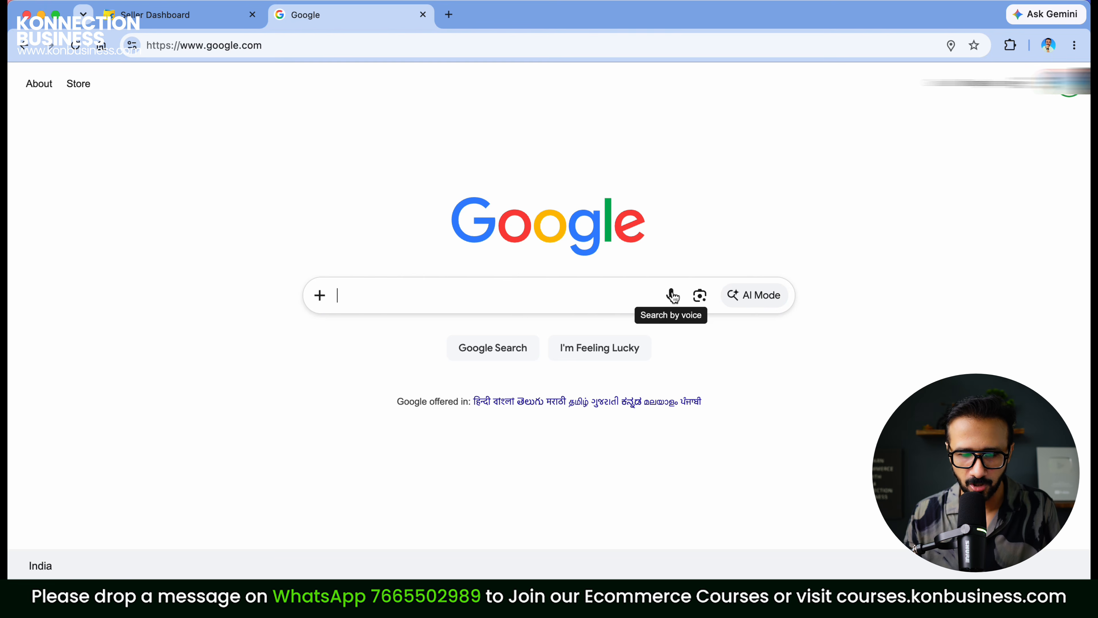
pyautogui.click(756, 305)
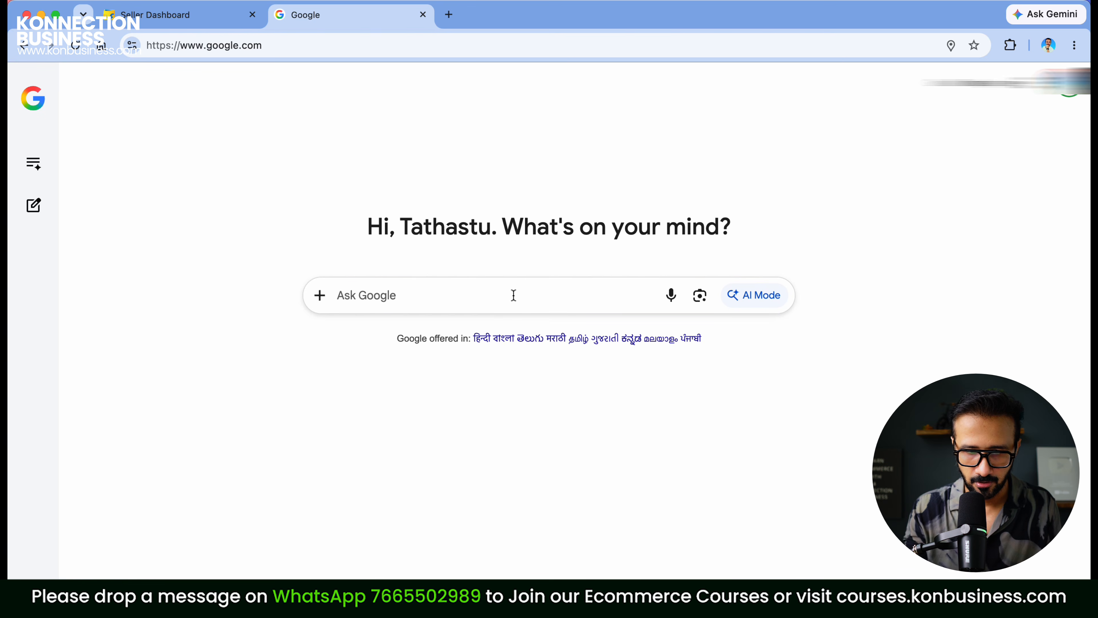
pyautogui.click(513, 297)
pyautogui.write('hsn code of po')
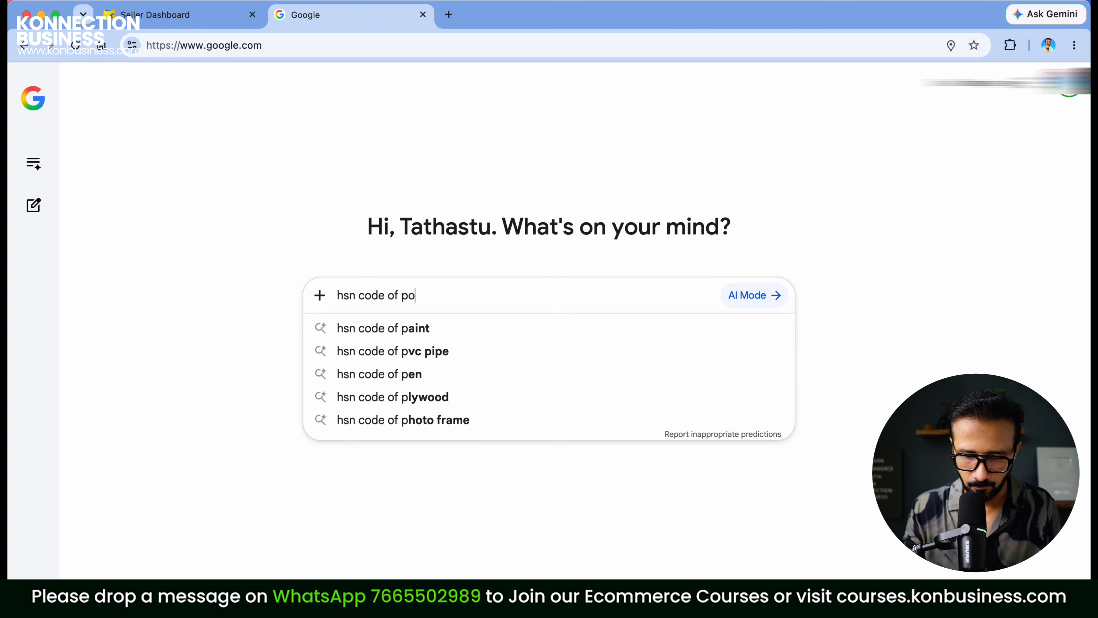
pyautogui.write('lo cotton tshirt')
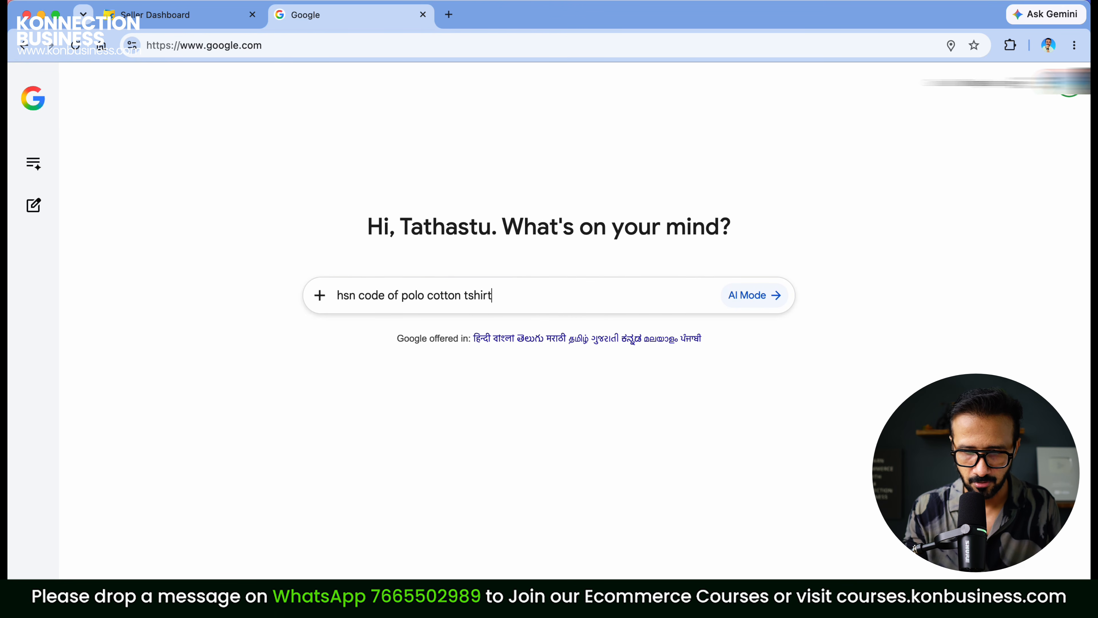
pyautogui.press('Return')
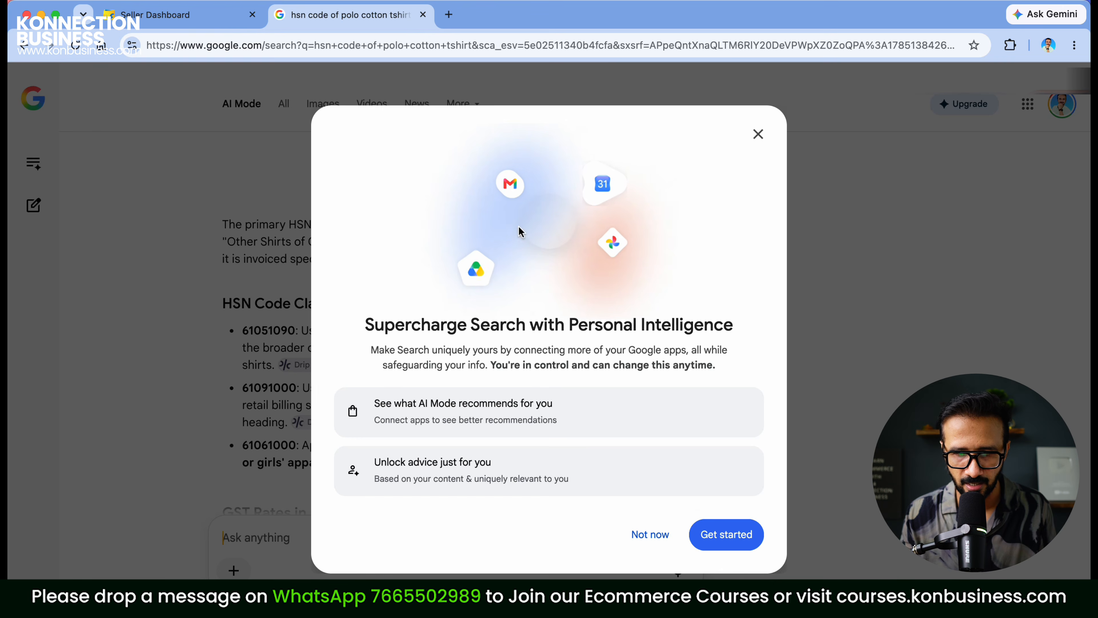
pyautogui.click(758, 135)
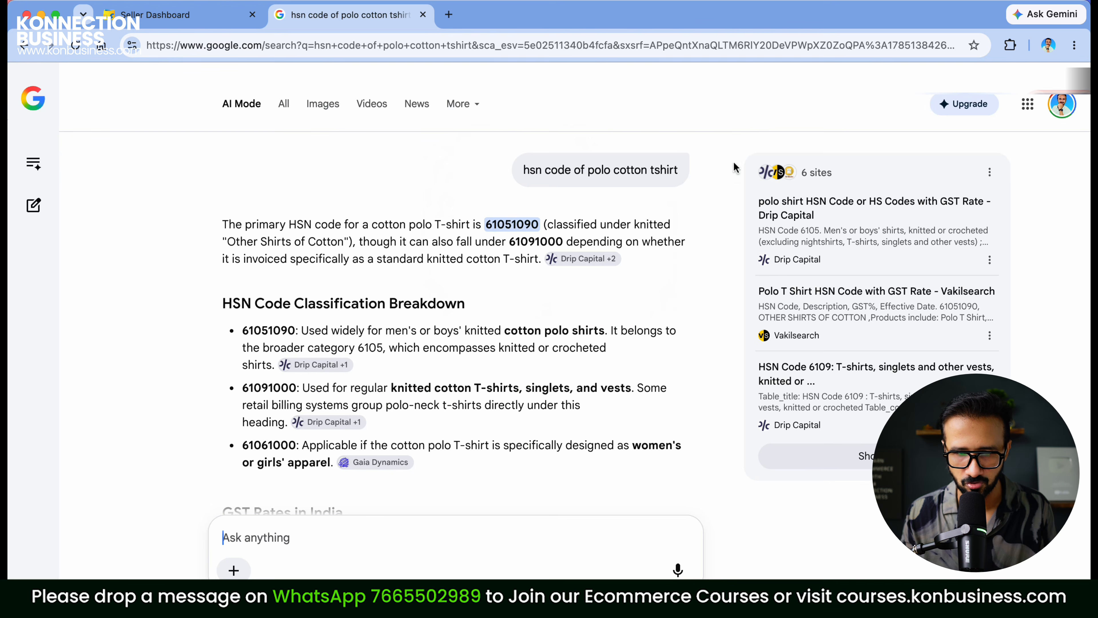
# Step: Copy the HSN code 61051090 from the Google answer and paste it into the HSN field of the Flipkart listing
pyautogui.rightClick(498, 226)
pyautogui.click(519, 238)
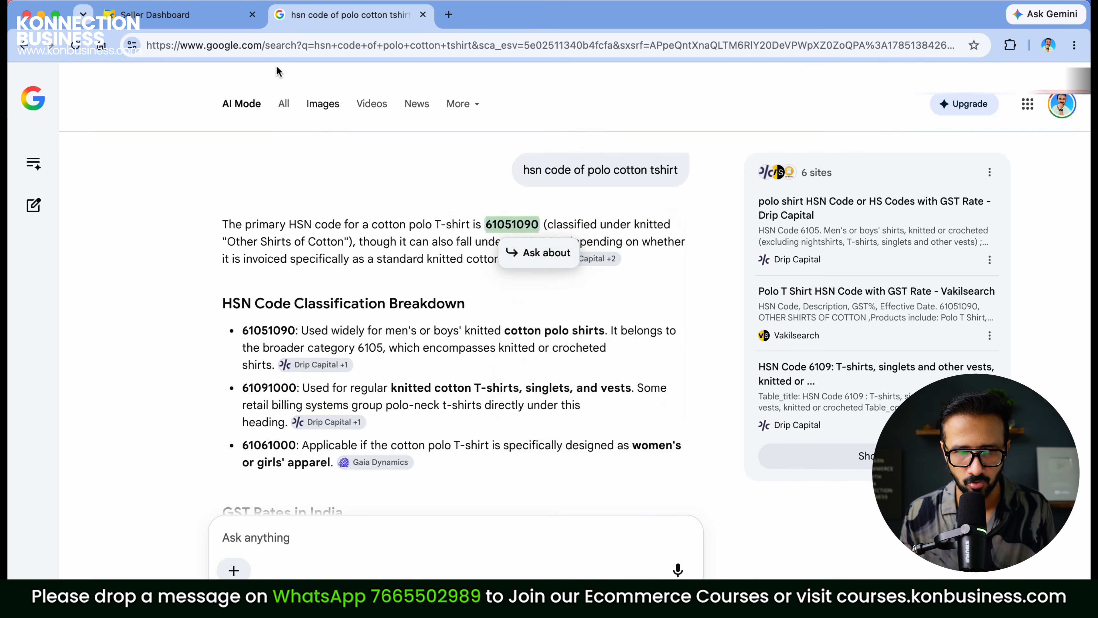
pyautogui.click(223, 19)
pyautogui.click(277, 400)
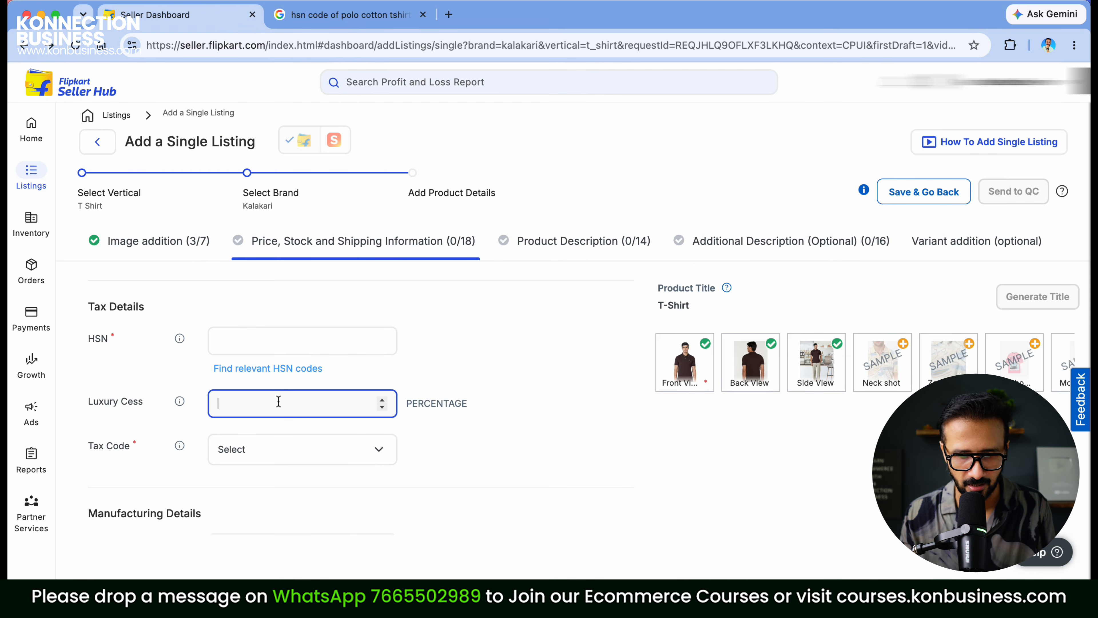
pyautogui.click(276, 341)
pyautogui.press('super+v')
pyautogui.click(552, 346)
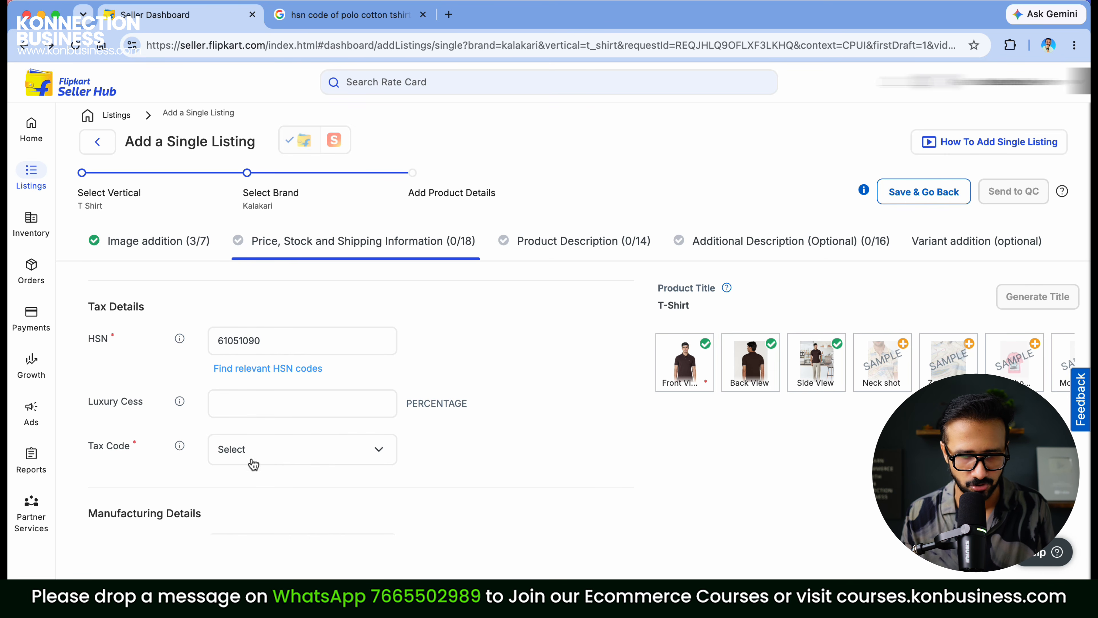
# Step: Set the tax code to GST_APPAREL in the tax details
pyautogui.click(269, 457)
pyautogui.scroll(-4, 308, 464)
pyautogui.scroll(-2, 308, 464)
pyautogui.click(250, 476)
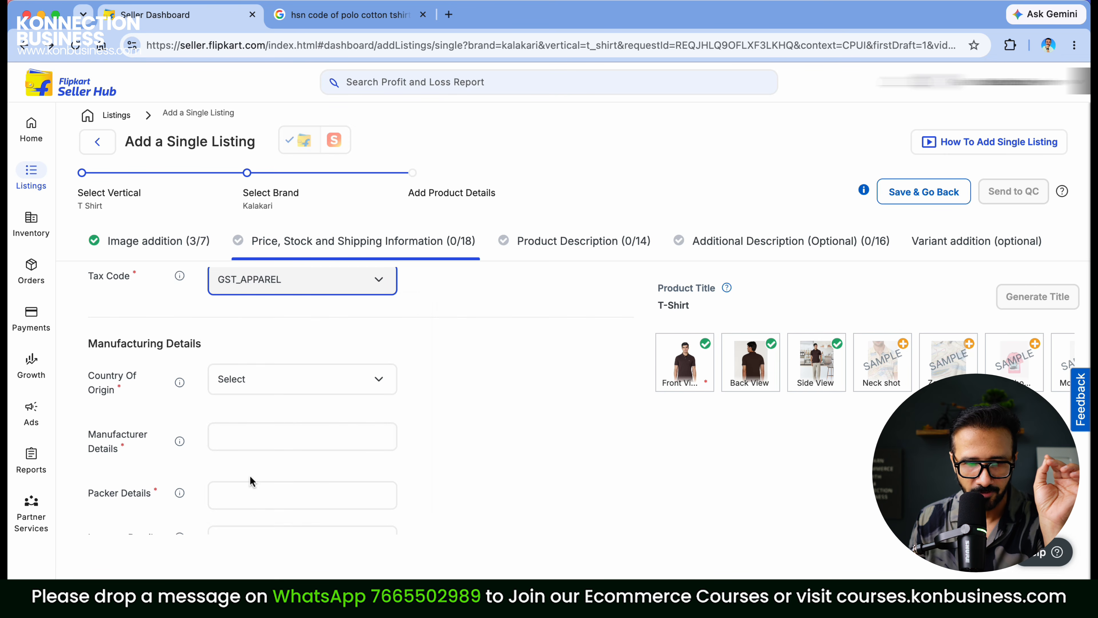
# Step: Set the country of origin to India in the manufacturing details
pyautogui.click(320, 383)
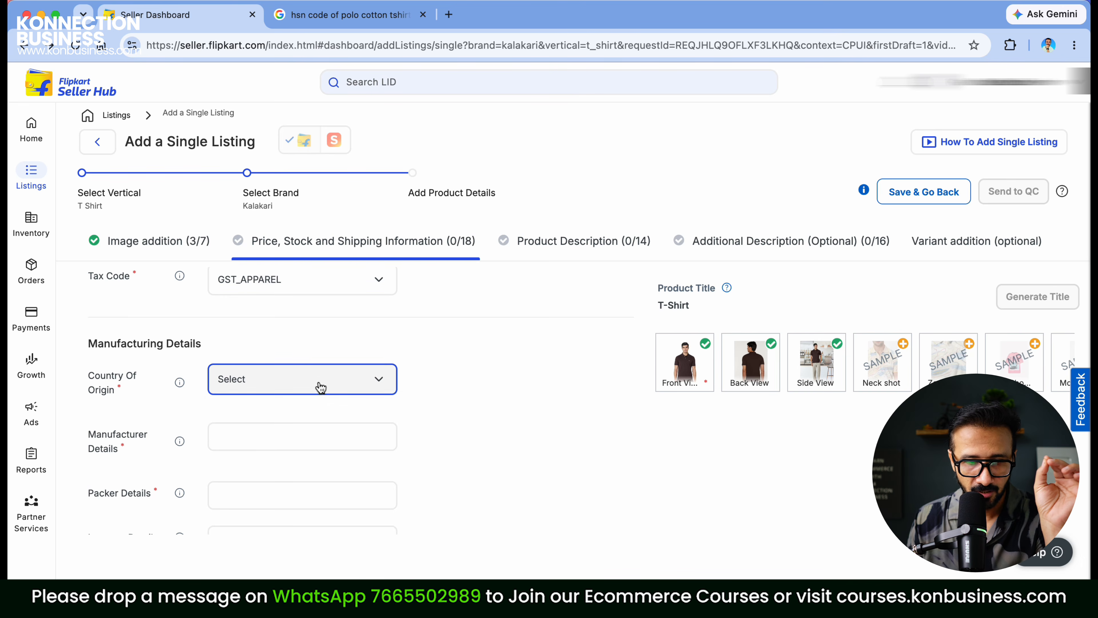
pyautogui.click(311, 418)
pyautogui.write('indi')
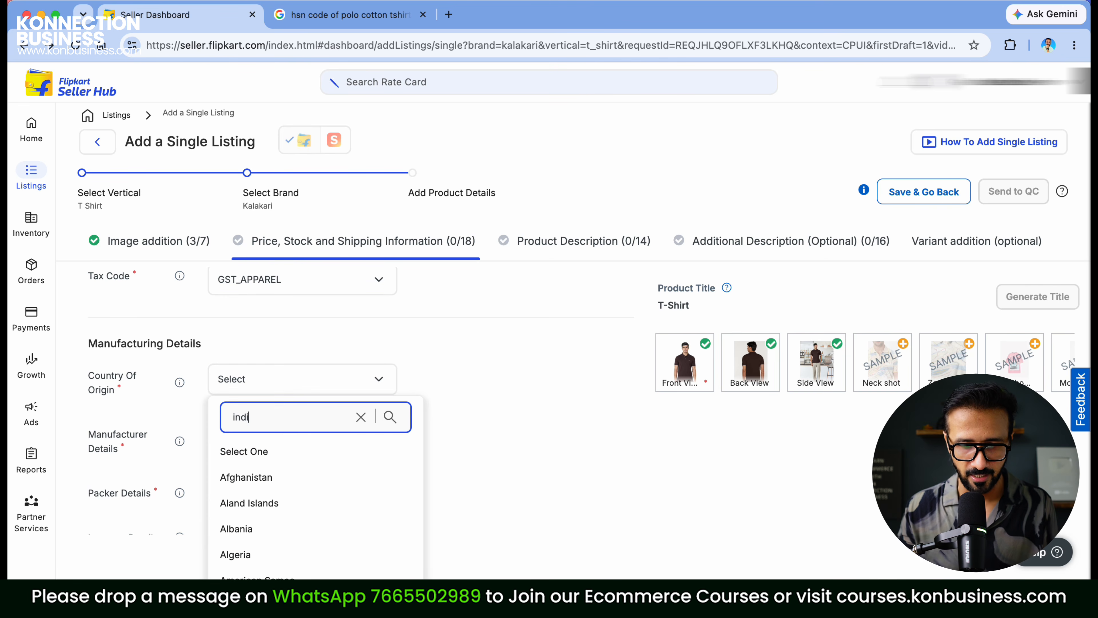
pyautogui.click(262, 538)
# Step: Enter Kalakari Pvt Ltd as both the manufacturer details and the packer details
pyautogui.scroll(-1, 433, 391)
pyautogui.click(310, 432)
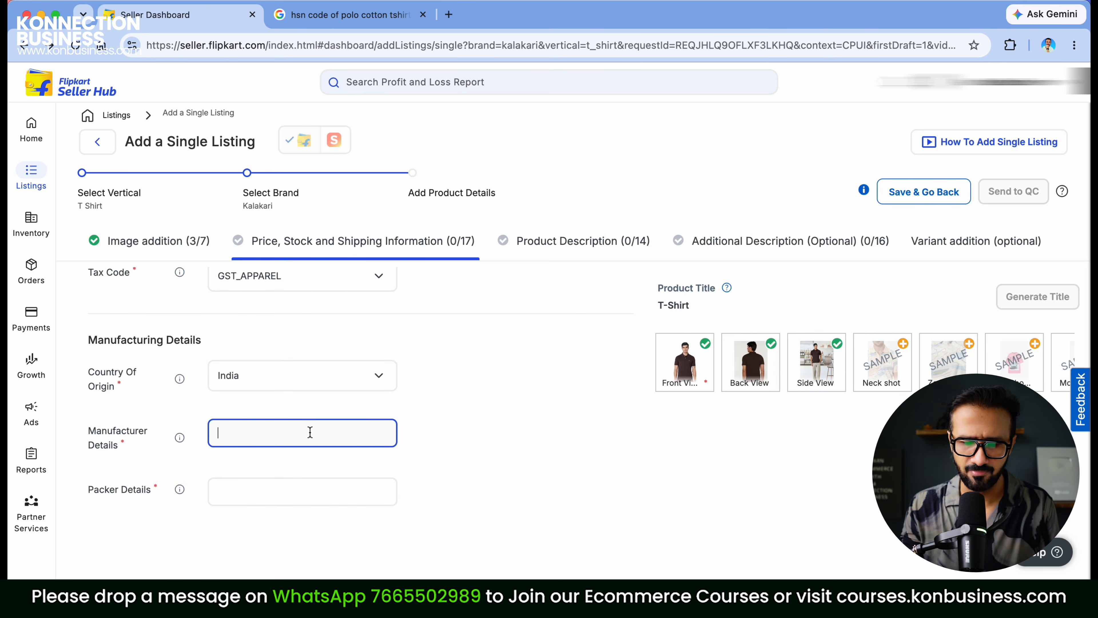
pyautogui.write('Kalakari')
pyautogui.write(' Pvt Ltd')
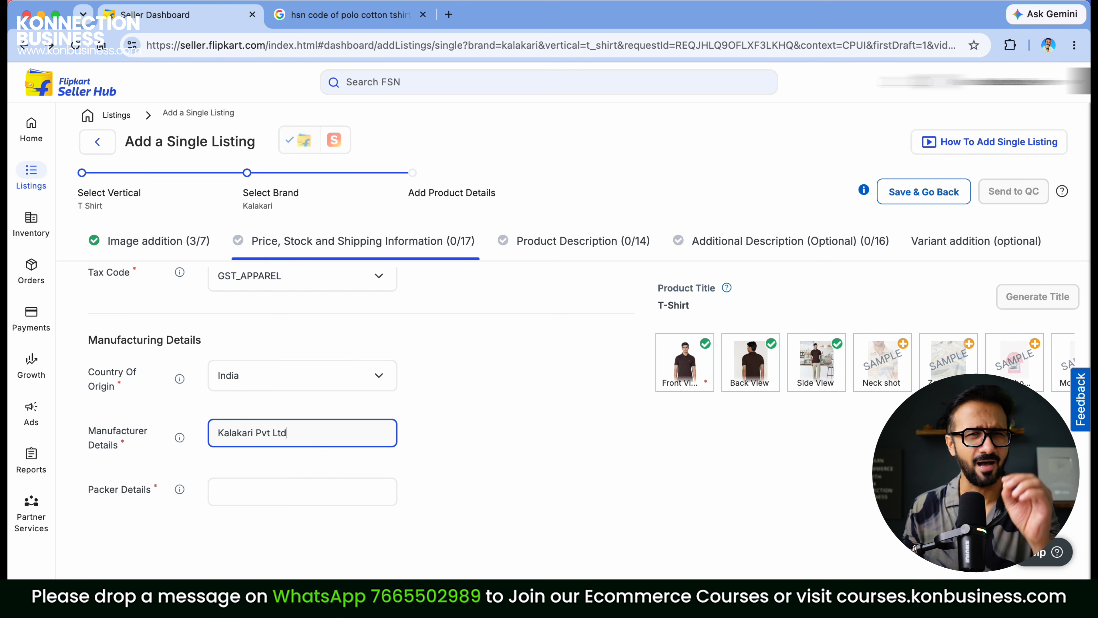
pyautogui.click(265, 489)
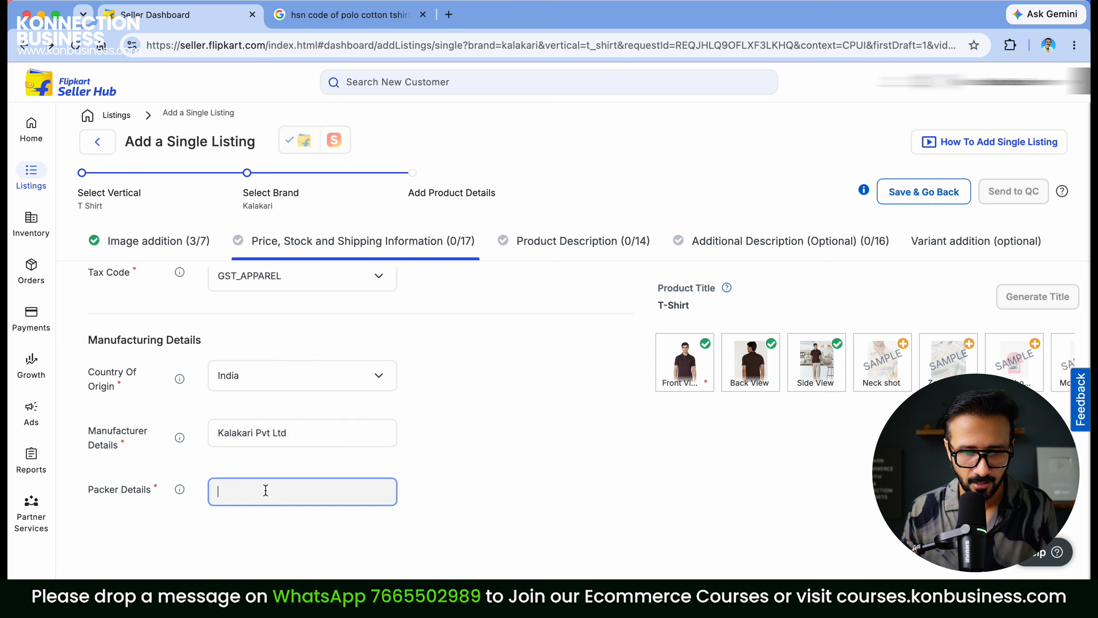
pyautogui.tripleClick(311, 434)
pyautogui.click(271, 490)
pyautogui.press('super+v')
pyautogui.click(581, 438)
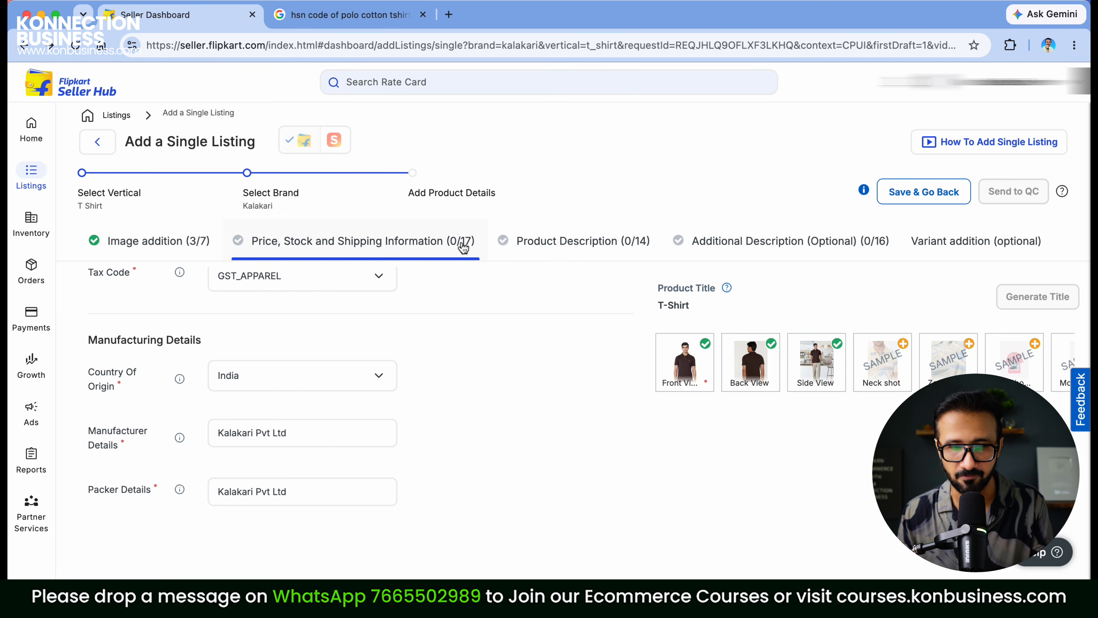
# Step: Look through the completed price, stock and shipping information down to the packer details
pyautogui.click(562, 242)
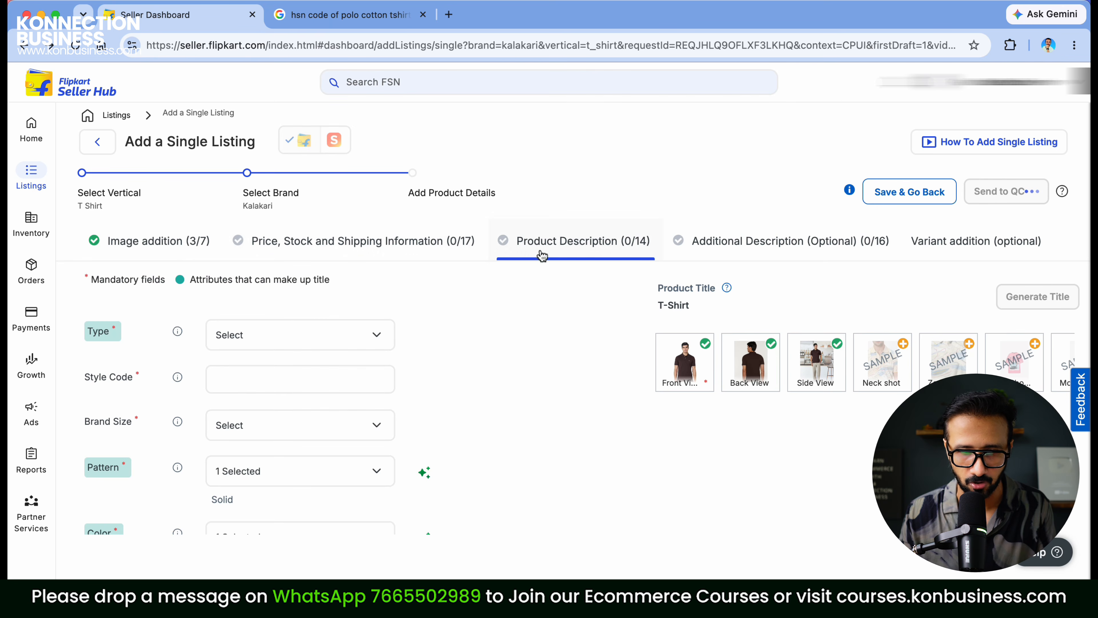
pyautogui.click(387, 252)
pyautogui.scroll(-10, 486, 434)
pyautogui.scroll(-15, 486, 435)
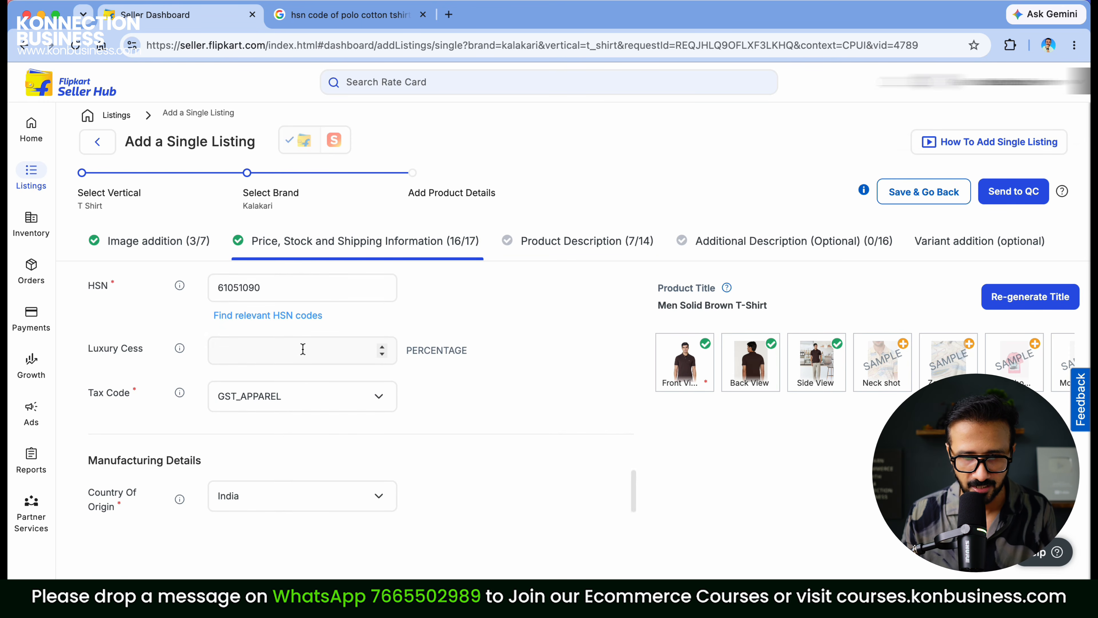
pyautogui.scroll(-3, 519, 396)
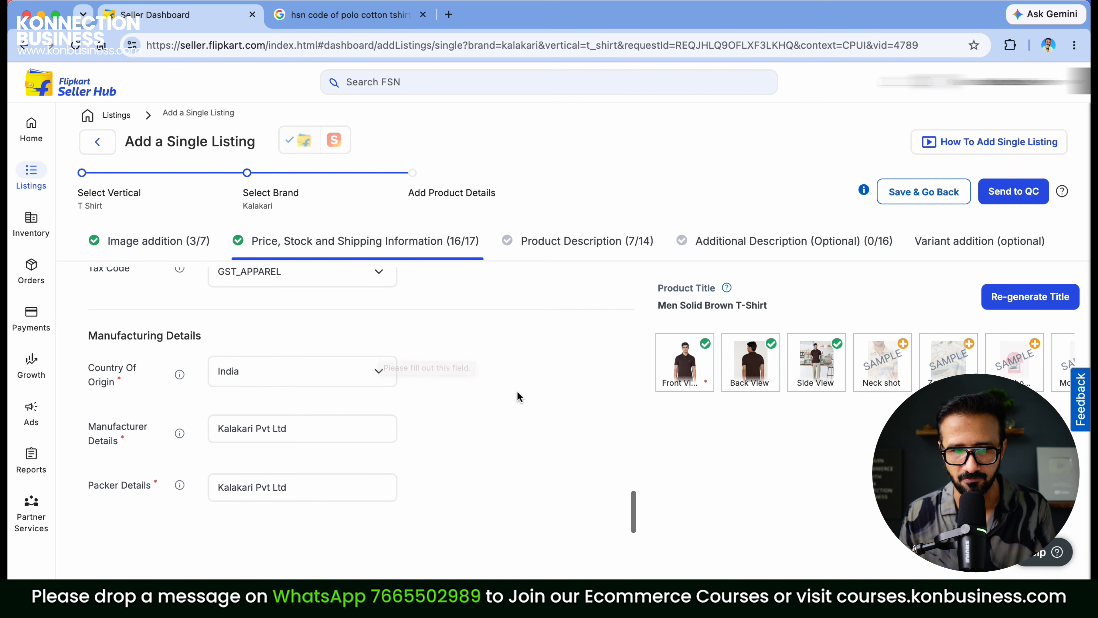
# Step: Set the T-shirt type to Polo Neck in the product description
pyautogui.click(552, 251)
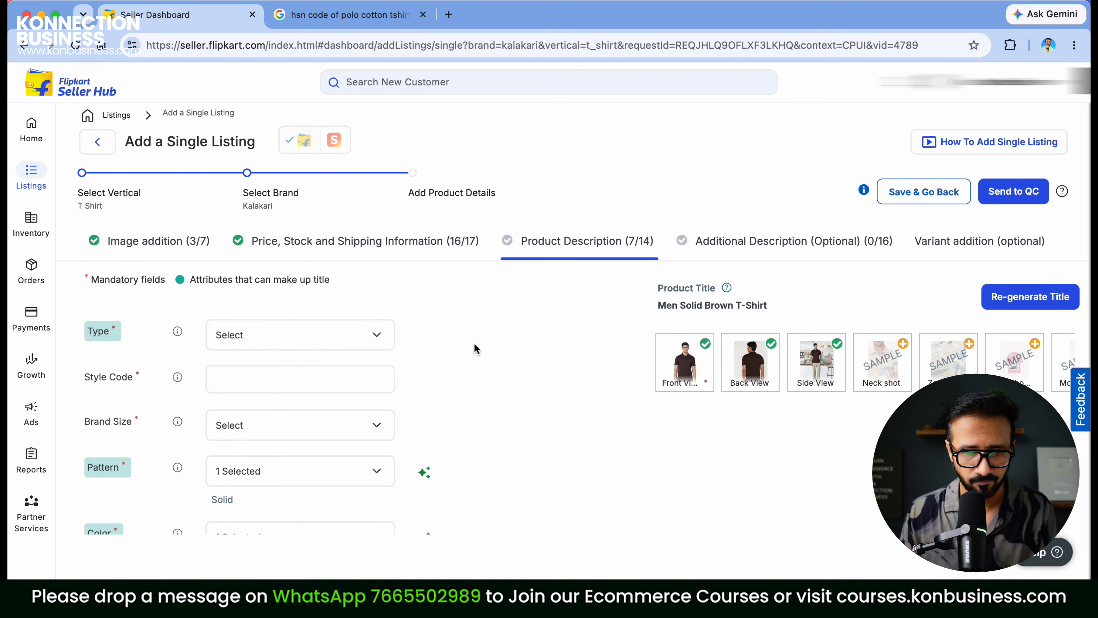
pyautogui.click(332, 344)
pyautogui.scroll(-7, 282, 471)
pyautogui.scroll(-2, 326, 464)
pyautogui.click(274, 556)
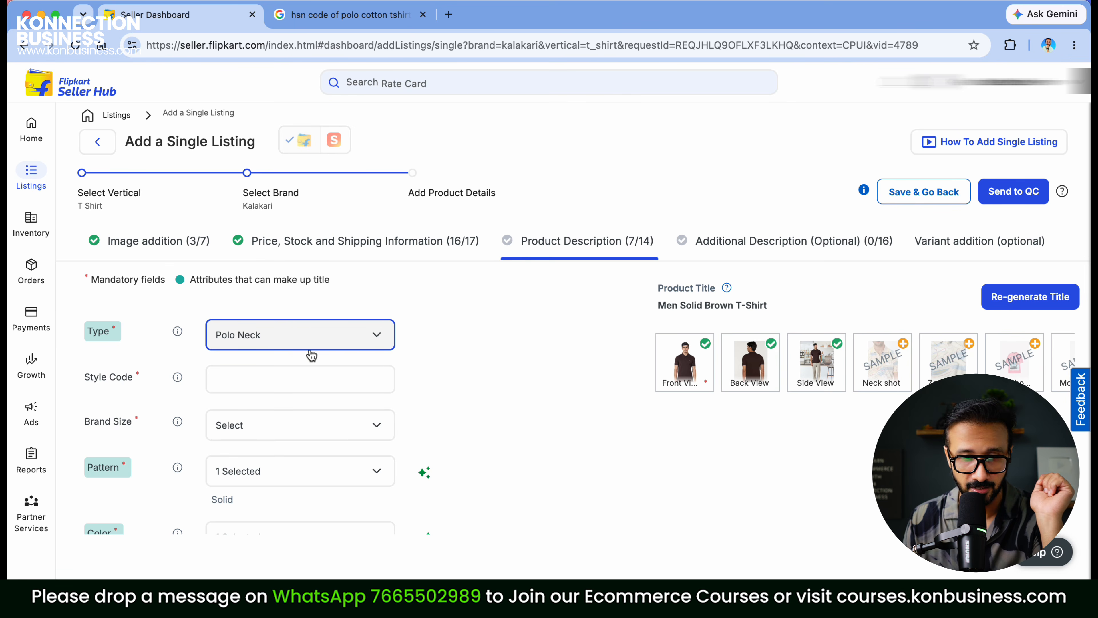
# Step: Enter the style code Plains and set the brand size to M
pyautogui.click(277, 380)
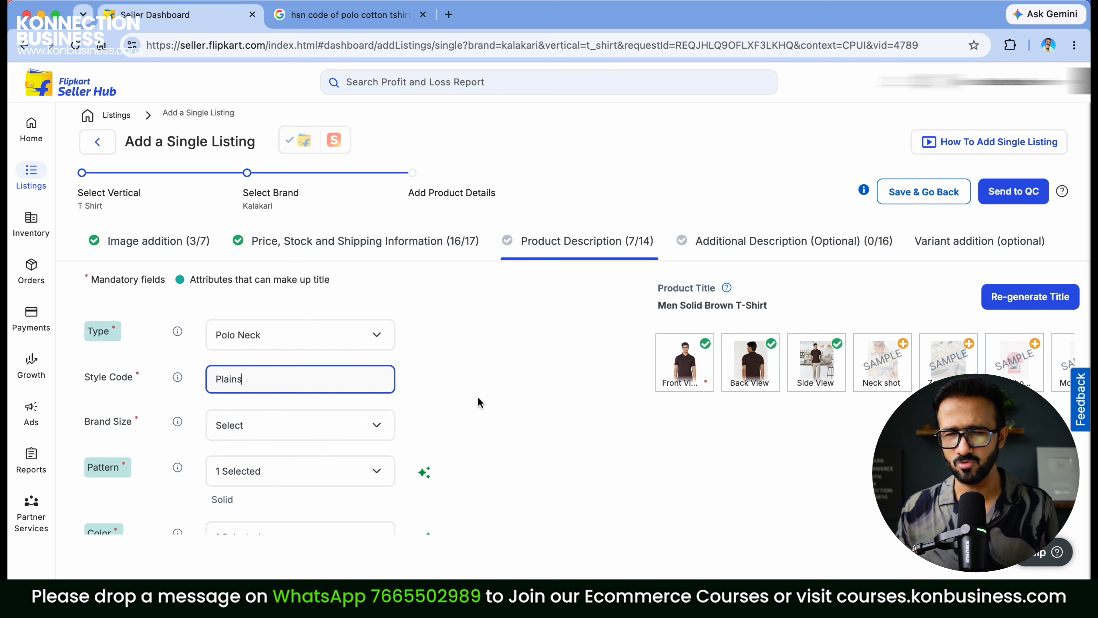
pyautogui.click(506, 426)
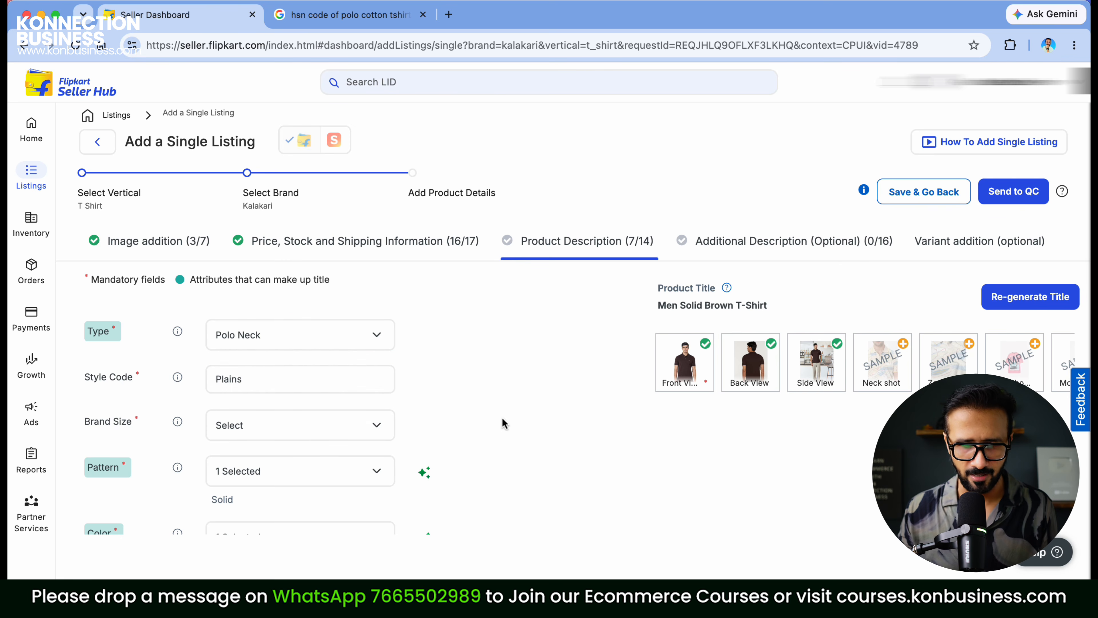
pyautogui.click(308, 433)
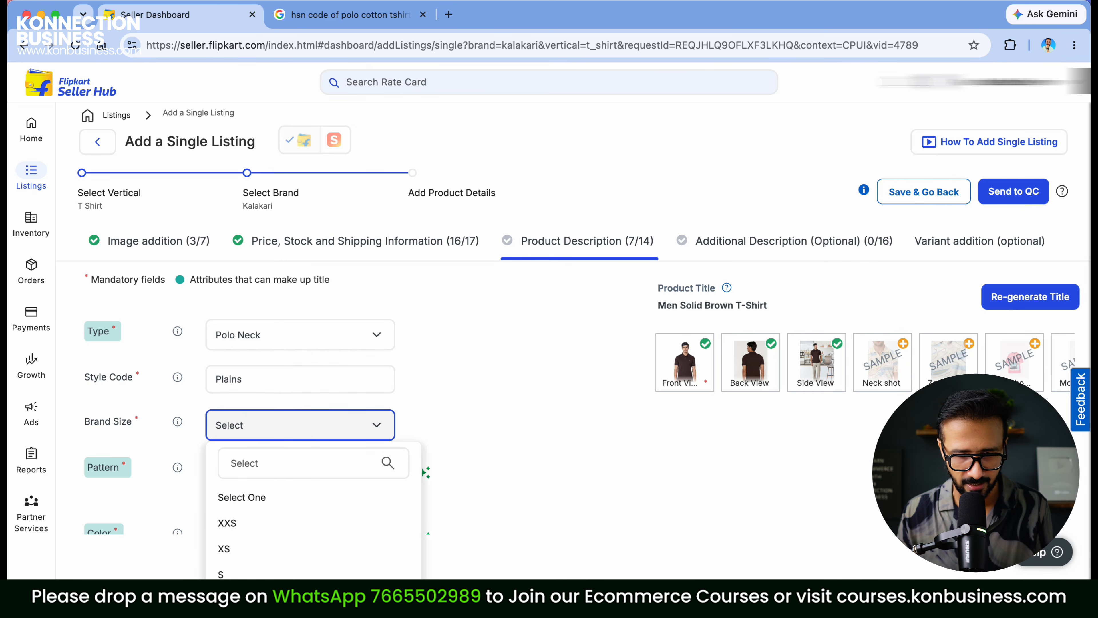
pyautogui.click(225, 601)
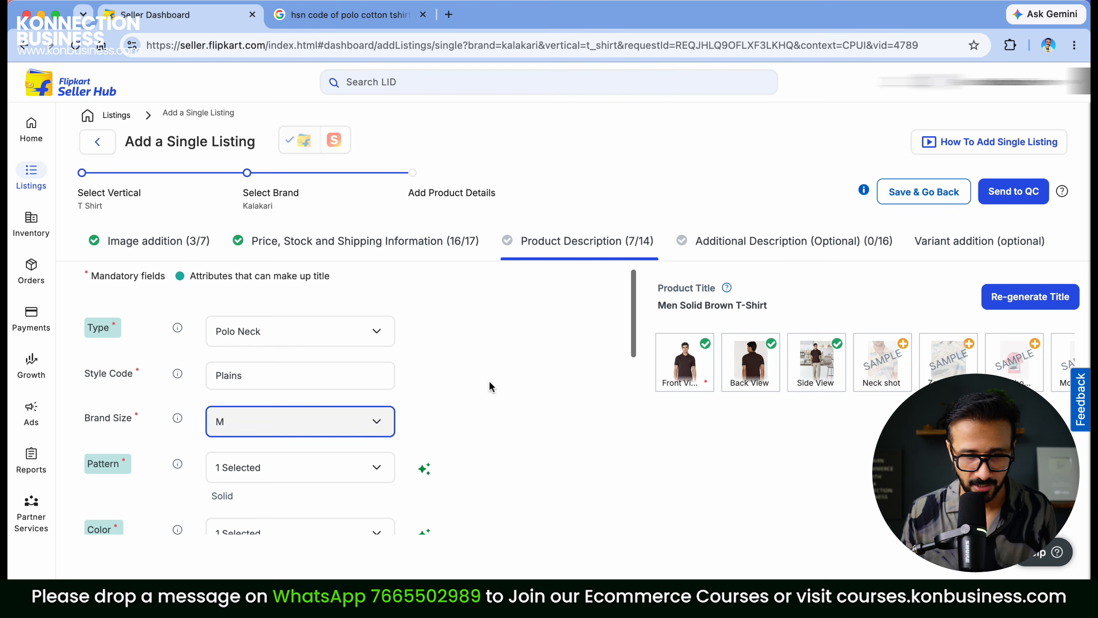
# Step: Check the pattern and color selections in the product description
pyautogui.scroll(-2, 475, 385)
pyautogui.click(302, 404)
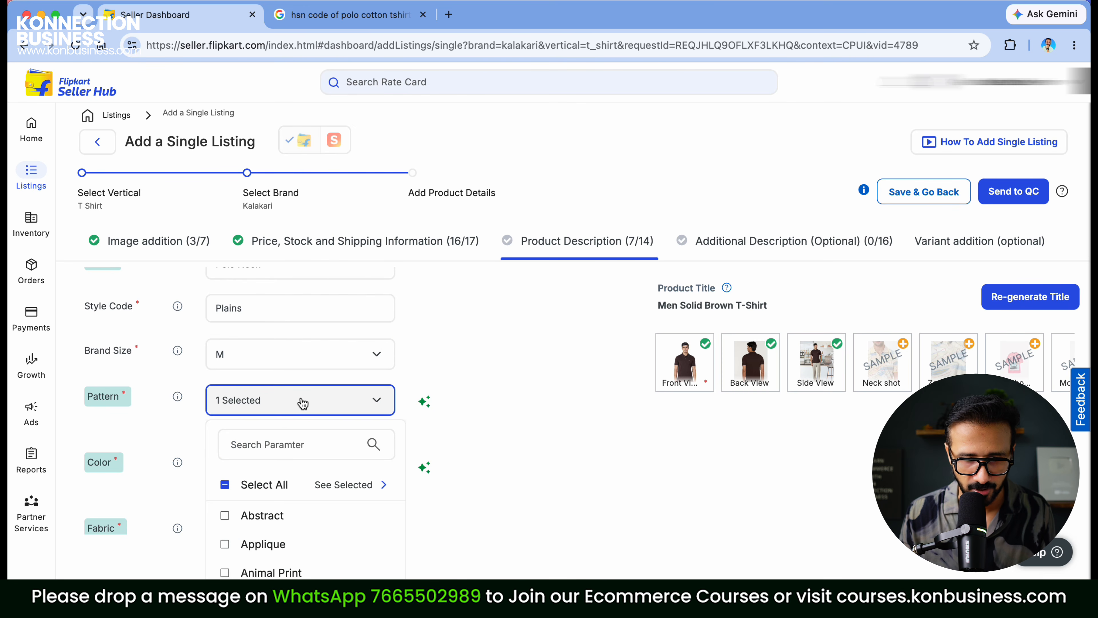
pyautogui.scroll(-4, 443, 444)
pyautogui.scroll(1, 287, 273)
pyautogui.click(263, 294)
pyautogui.click(274, 368)
pyautogui.moveTo(426, 353)
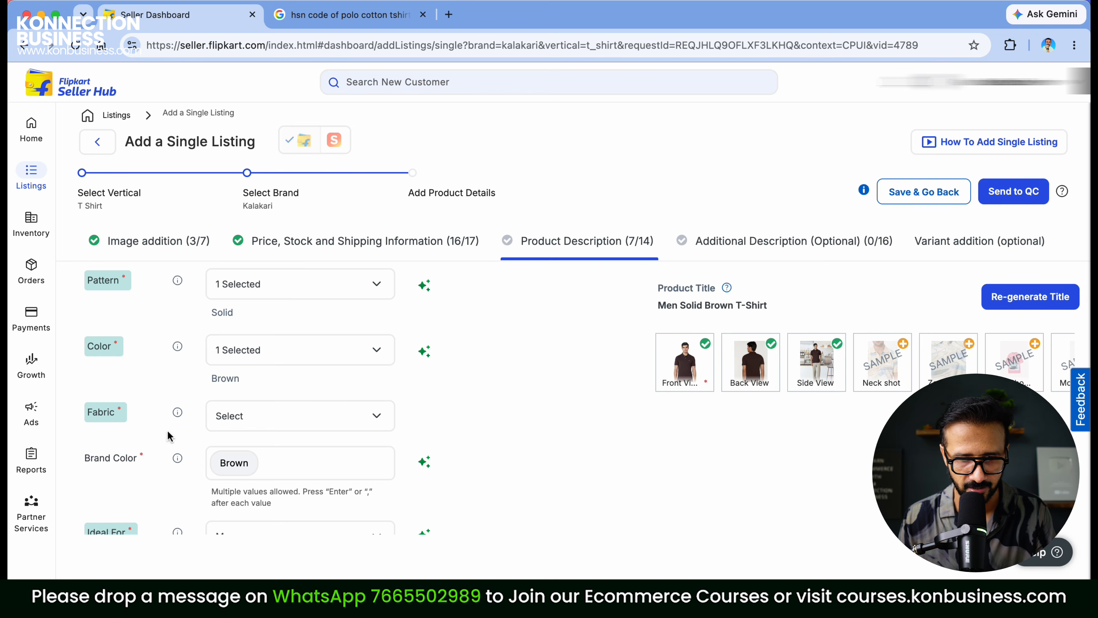
# Step: Find cotton among the fabric options and set the fabric to Cotton Blend
pyautogui.click(361, 417)
pyautogui.click(314, 455)
pyautogui.write('cotton')
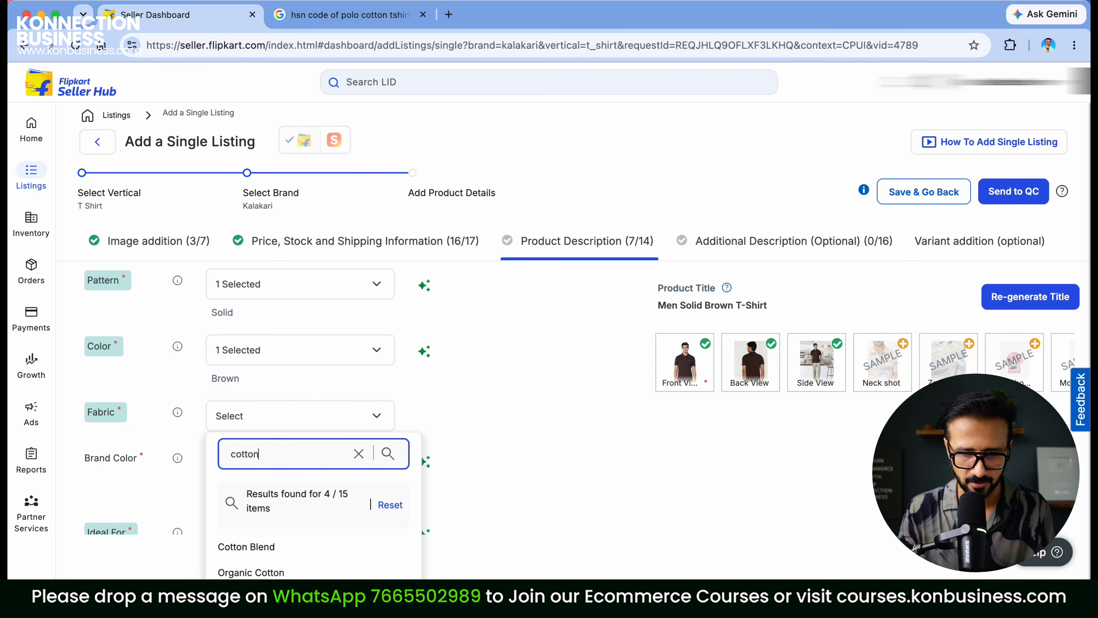
pyautogui.click(274, 549)
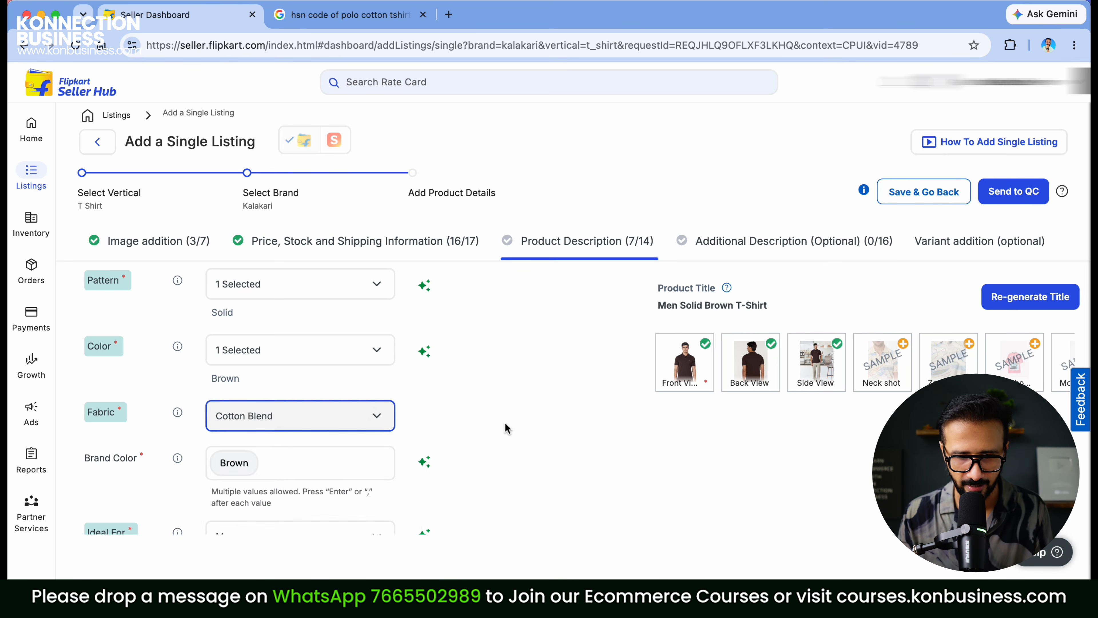
# Step: Set the sleeve attribute to Half Sleeve
pyautogui.scroll(-3, 507, 428)
pyautogui.scroll(-1, 507, 428)
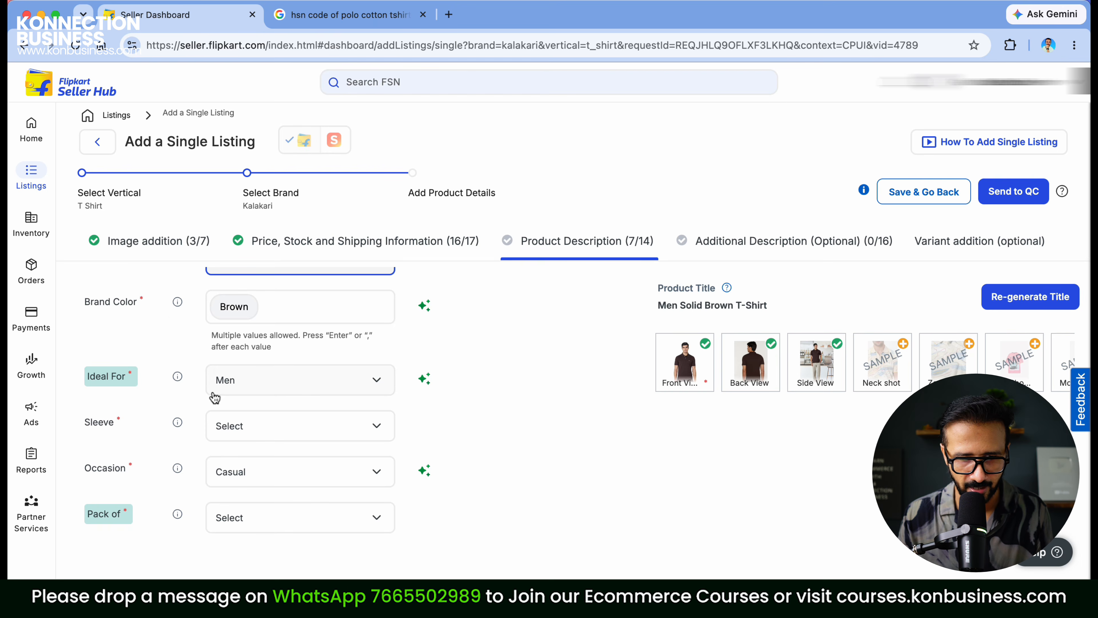
pyautogui.click(361, 436)
pyautogui.click(248, 575)
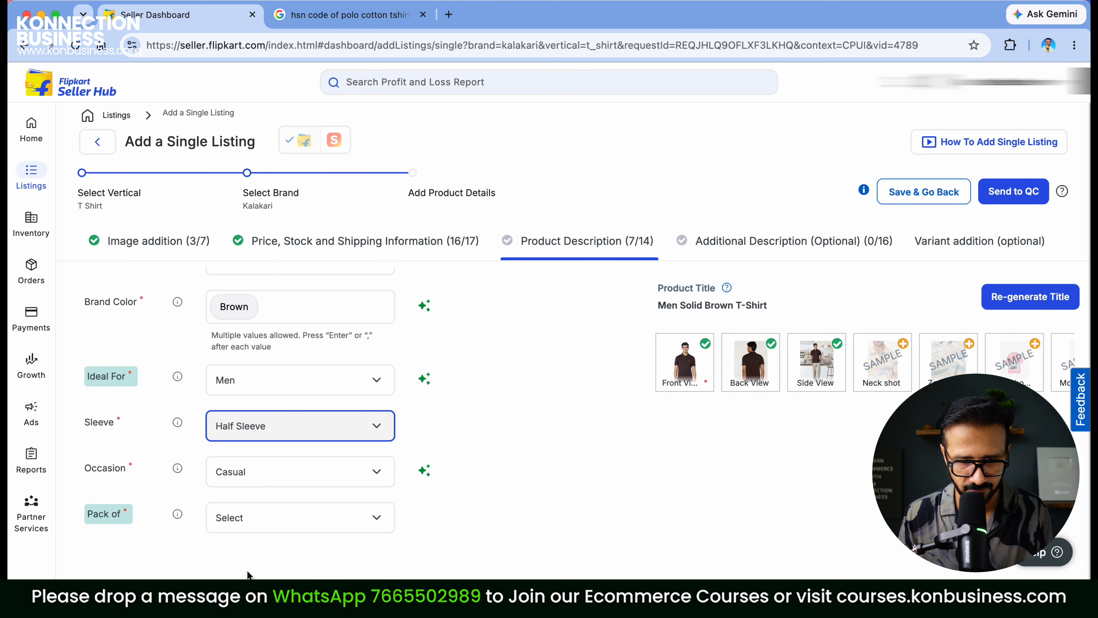
# Step: Check the occasion options and set the pack quantity to 1
pyautogui.scroll(-1, 303, 419)
pyautogui.click(297, 407)
pyautogui.click(537, 400)
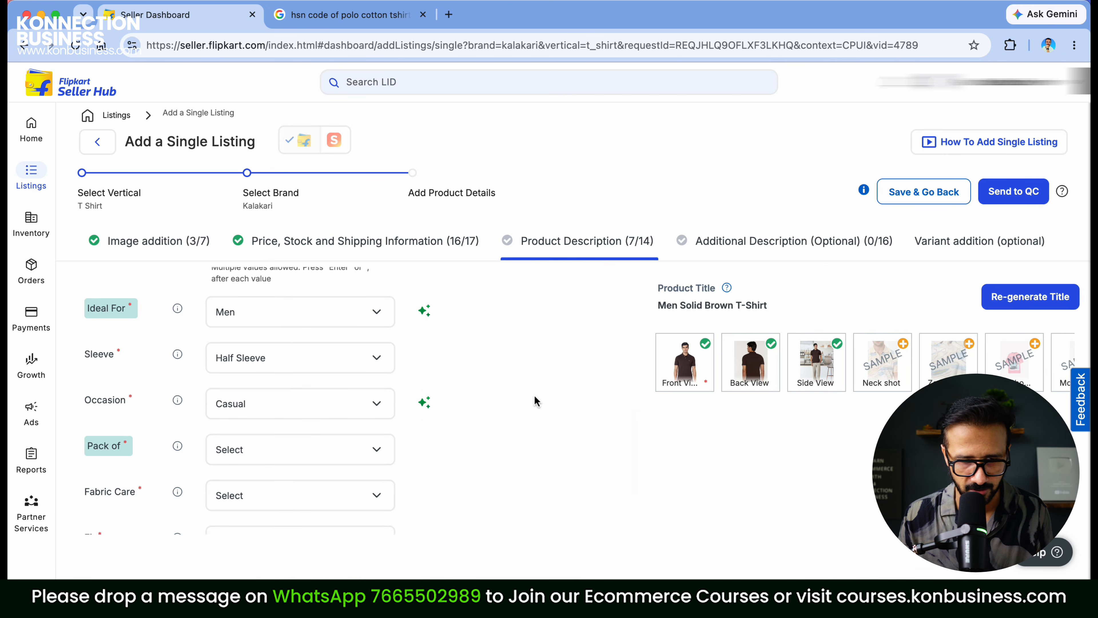
pyautogui.scroll(-1, 287, 416)
pyautogui.click(288, 393)
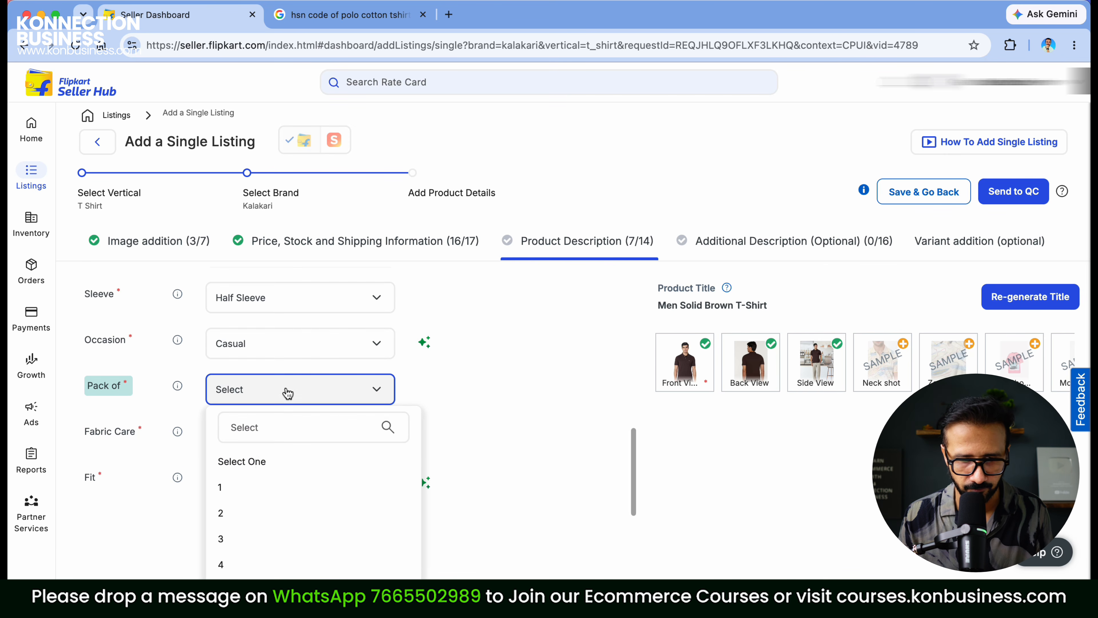
pyautogui.click(253, 492)
# Step: Set the fabric care to Cold water wash only, Do not Iron on print/embroidery/embellishment, Do not bleach and Do not dry clean
pyautogui.scroll(-1, 502, 415)
pyautogui.click(320, 399)
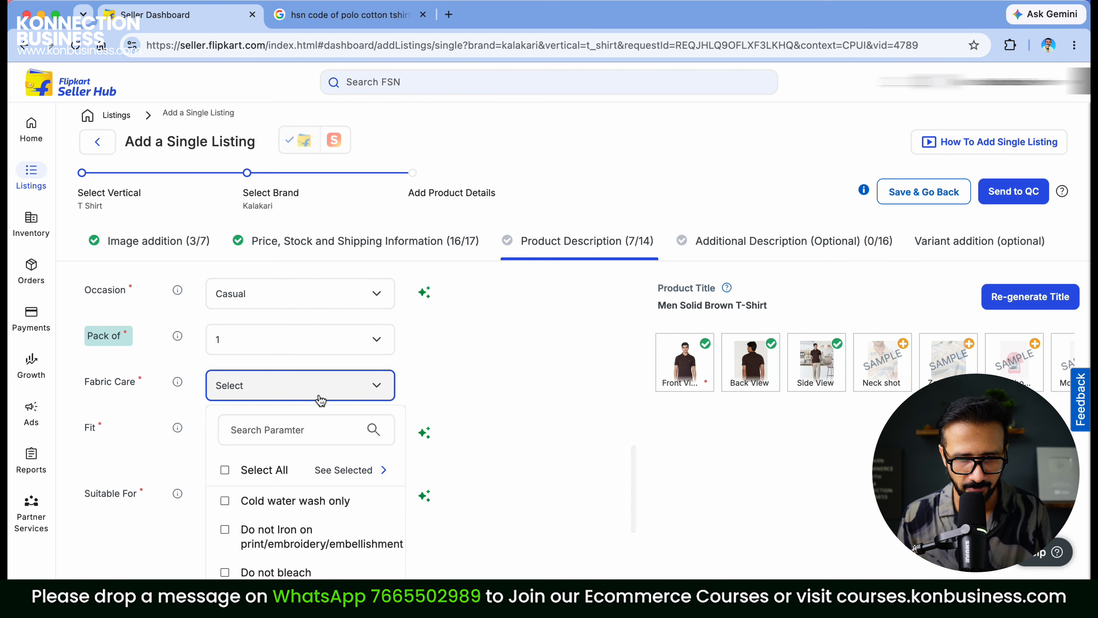
pyautogui.click(225, 501)
pyautogui.click(224, 529)
pyautogui.click(225, 572)
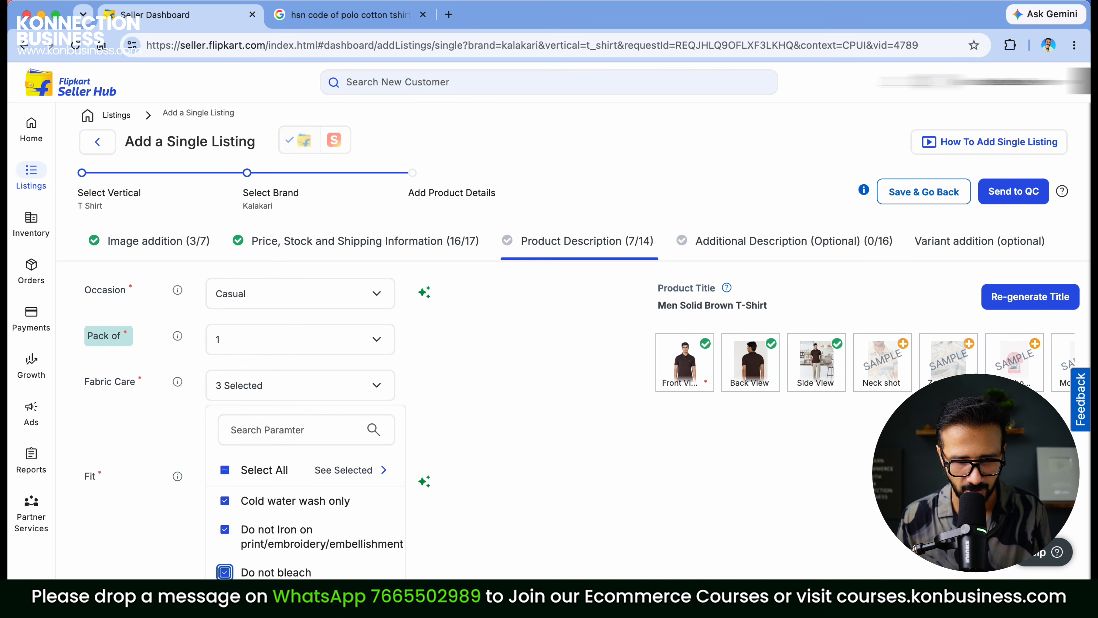
pyautogui.click(225, 602)
pyautogui.click(506, 447)
# Step: Check the Fit and Suitable For attributes at the end of the product description
pyautogui.scroll(-1, 503, 447)
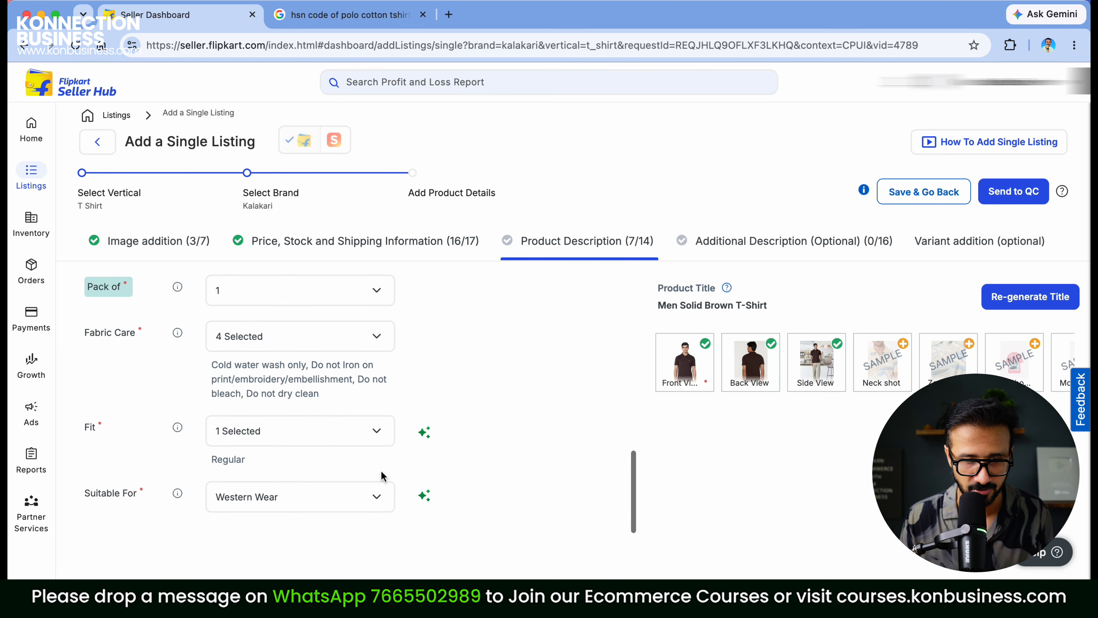
pyautogui.click(348, 446)
pyautogui.click(459, 473)
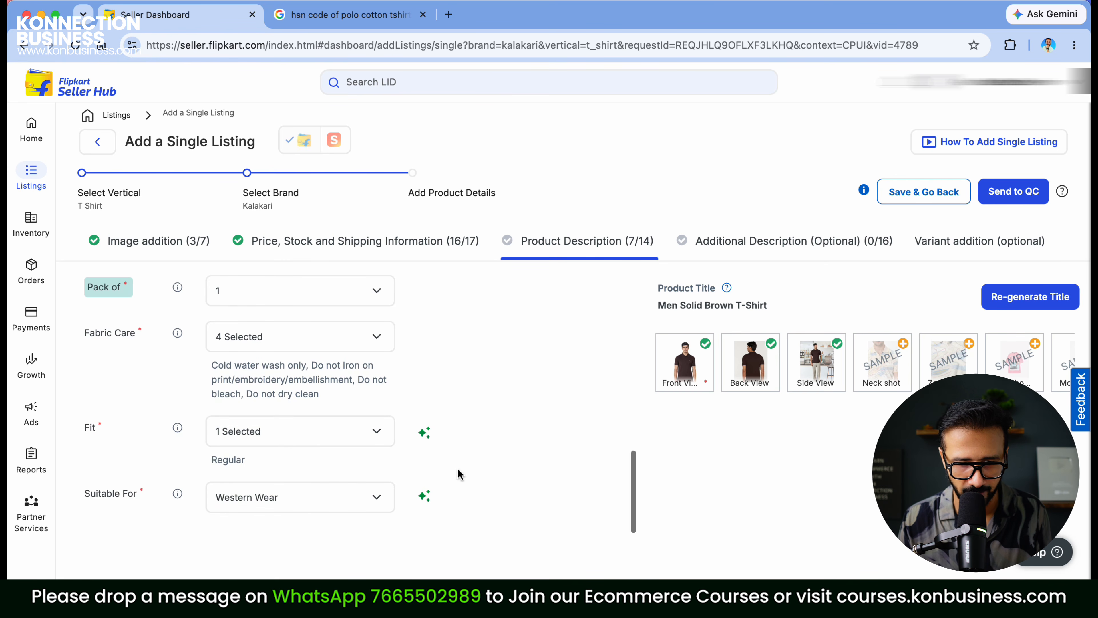
# Step: Remove Graphic Print from the pattern/print type in the additional description, keeping Solid
pyautogui.click(737, 249)
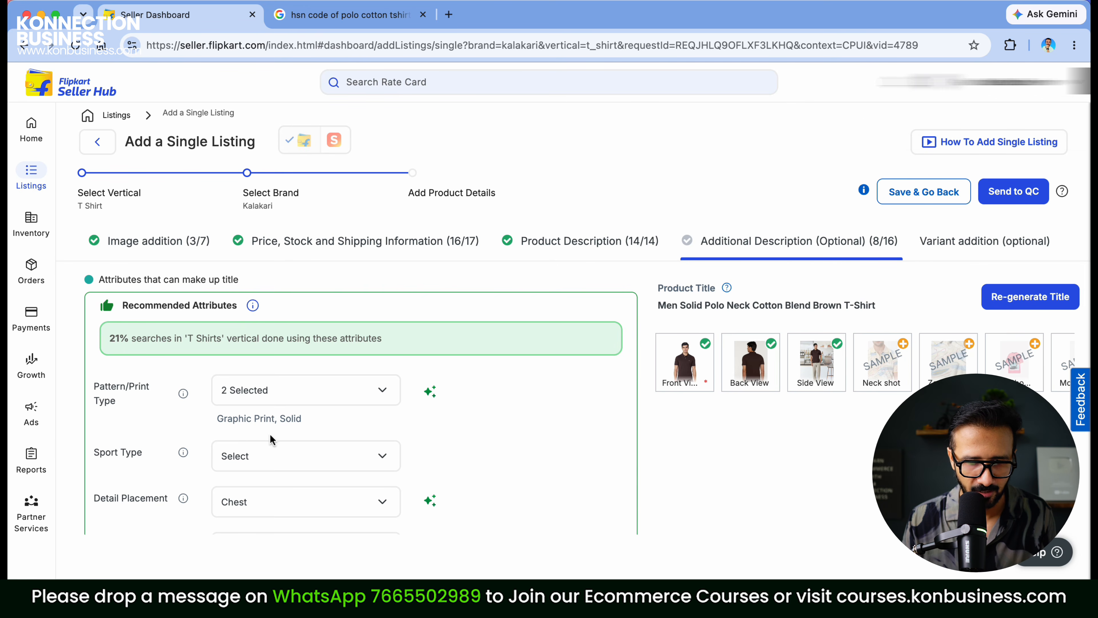
pyautogui.click(325, 396)
pyautogui.scroll(-5, 369, 522)
pyautogui.scroll(-5, 370, 522)
pyautogui.click(303, 503)
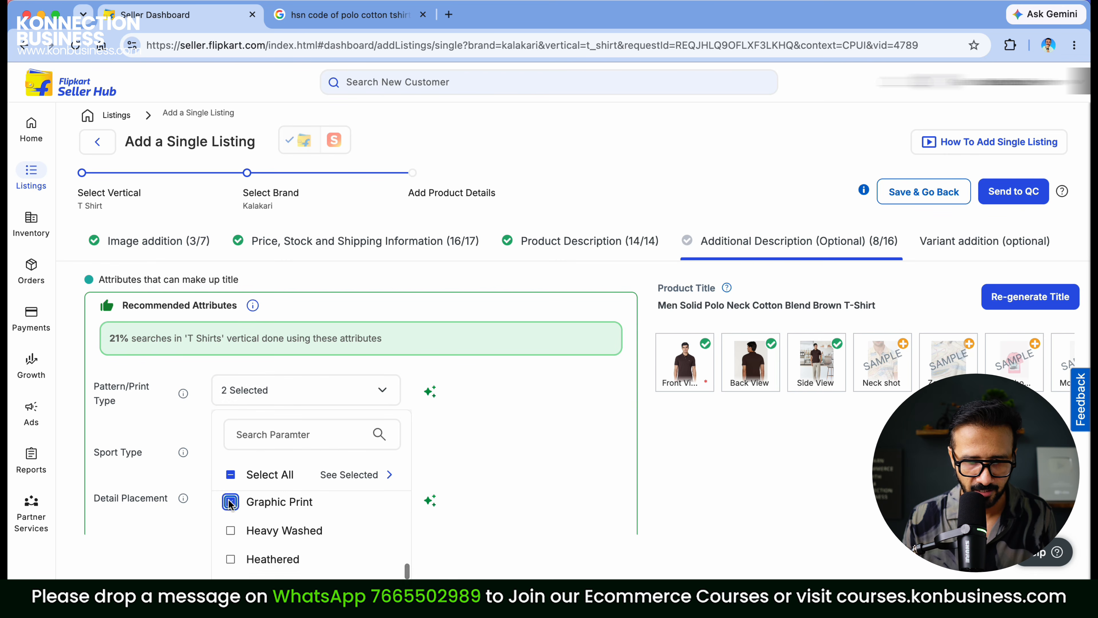
pyautogui.click(520, 419)
# Step: Look through the remaining optional attributes, including the sport type, print coverage, tee length and secondary color
pyautogui.click(314, 461)
pyautogui.click(544, 468)
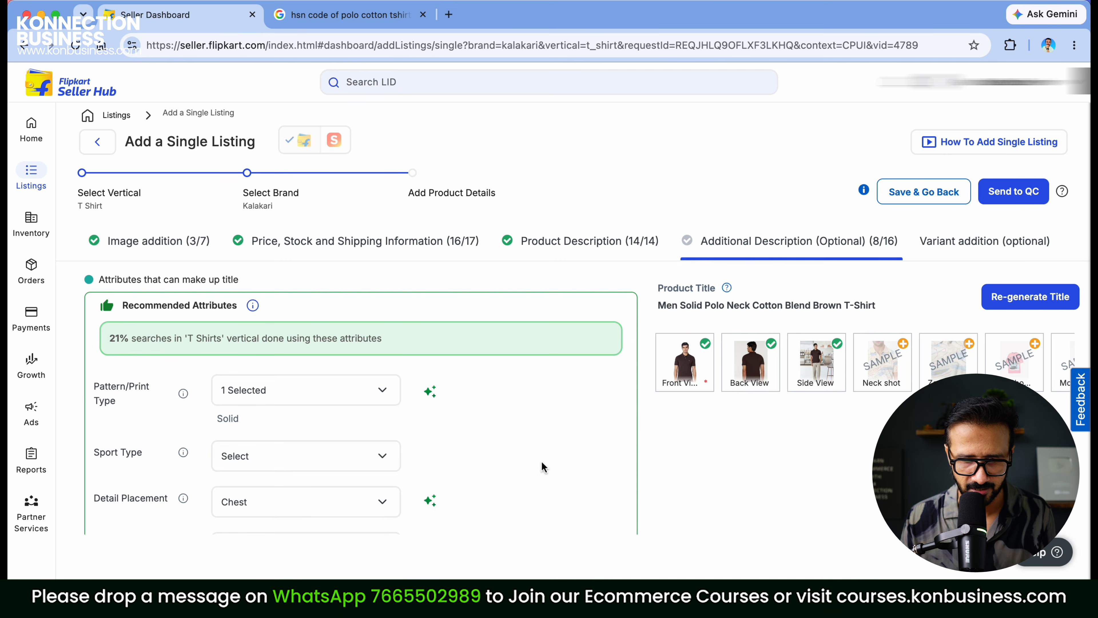
pyautogui.scroll(-3, 400, 478)
pyautogui.scroll(-3, 436, 407)
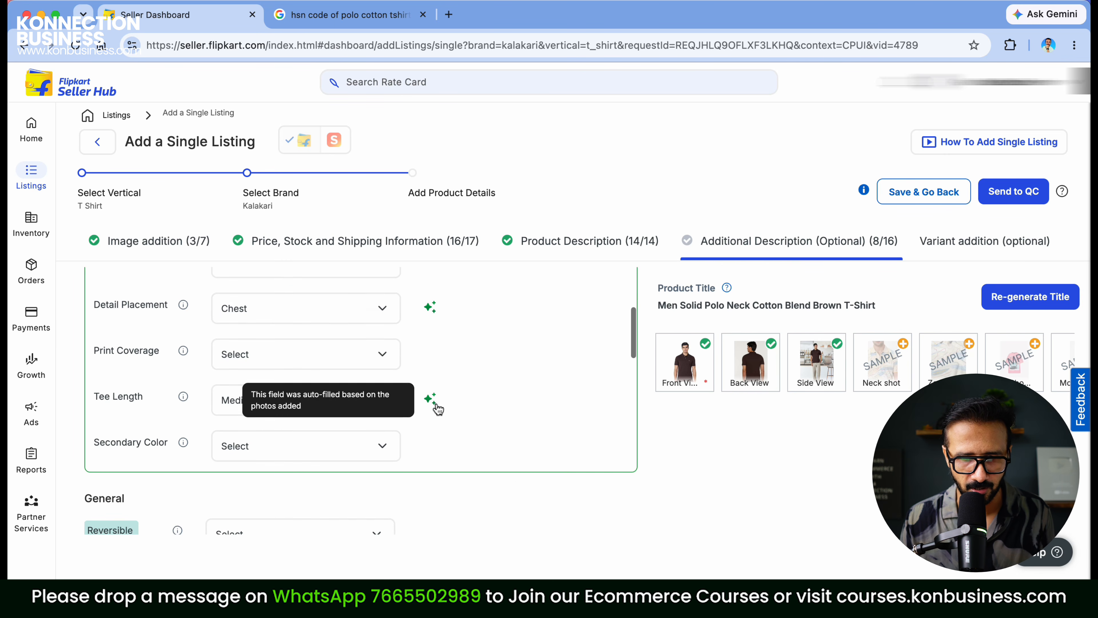
pyautogui.click(305, 360)
pyautogui.click(535, 385)
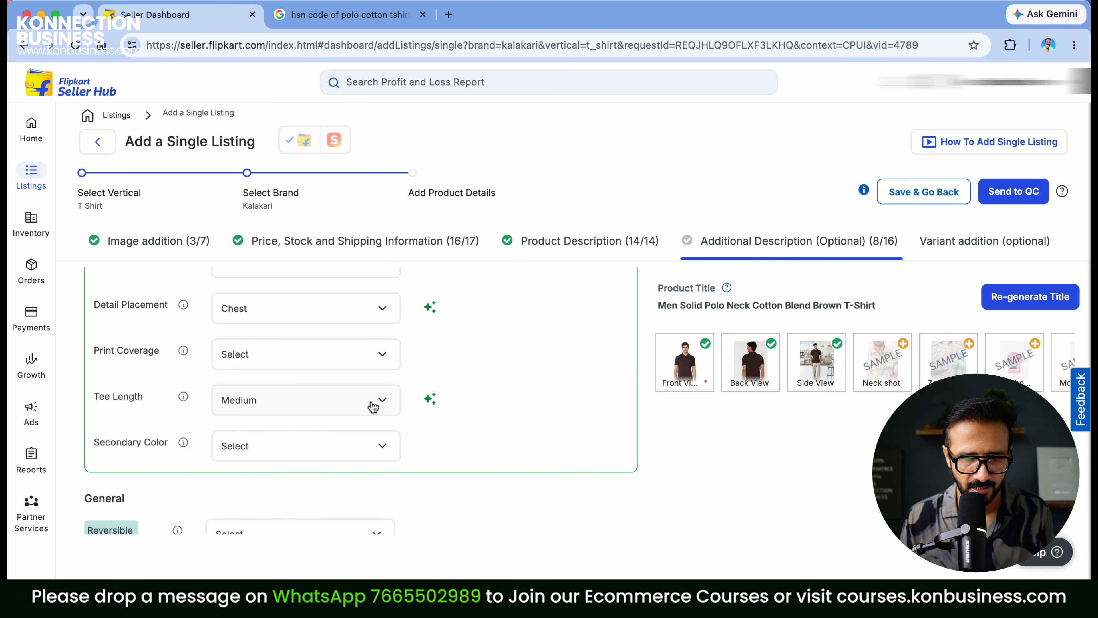
pyautogui.scroll(-1, 399, 416)
pyautogui.scroll(-1, 400, 417)
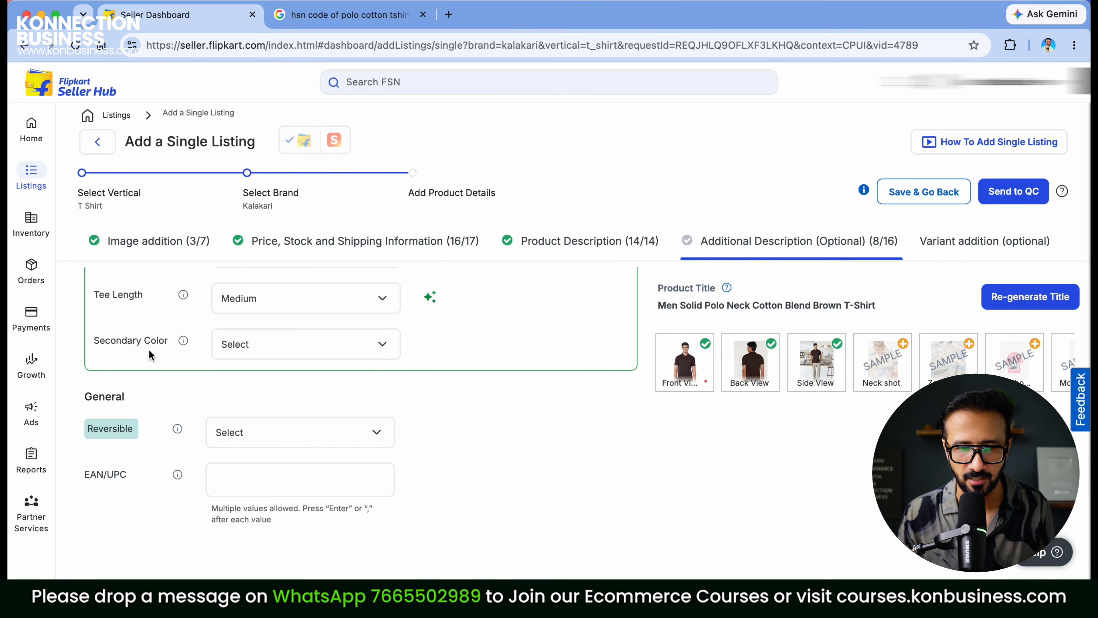
# Step: Look over the variant addition section and its variant details, and send the listing to QC
pyautogui.click(970, 252)
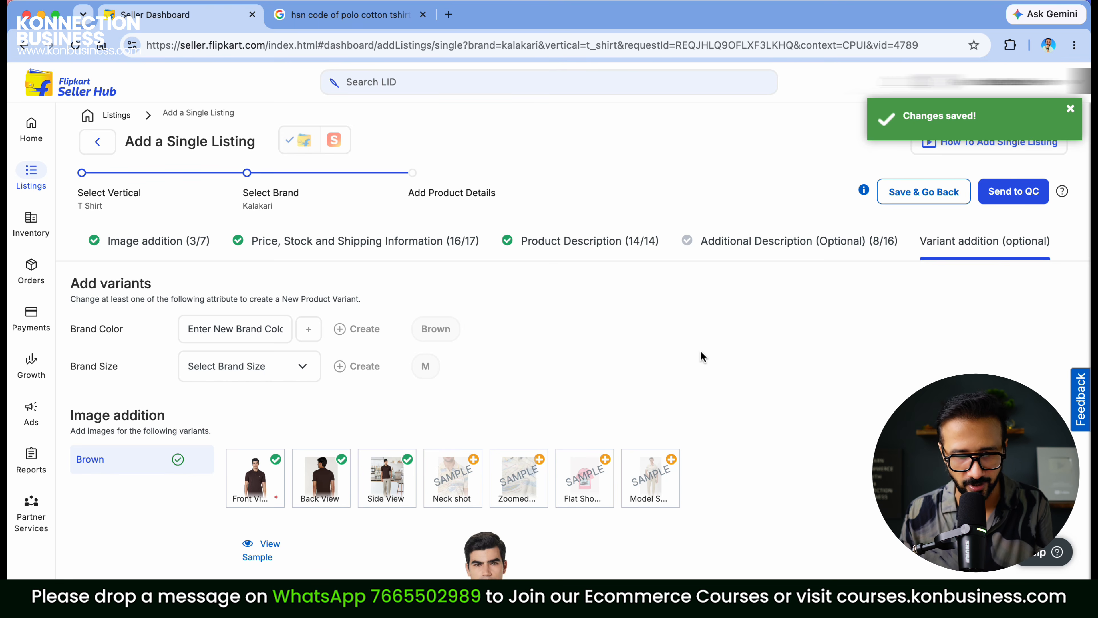
pyautogui.scroll(-3, 701, 357)
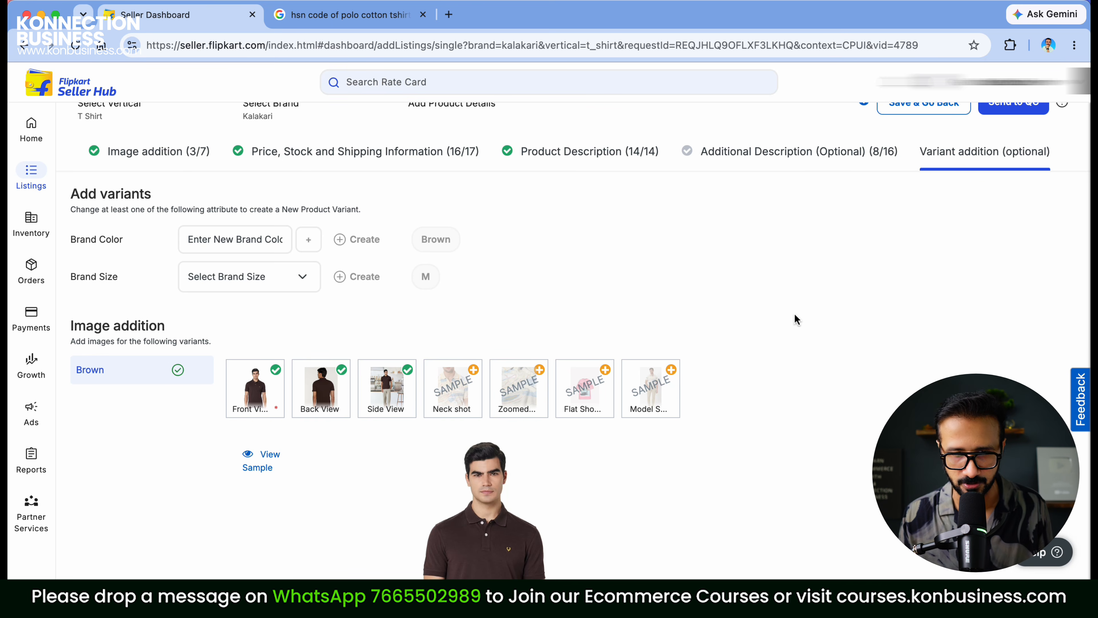
pyautogui.scroll(-5, 795, 314)
pyautogui.scroll(-6, 795, 315)
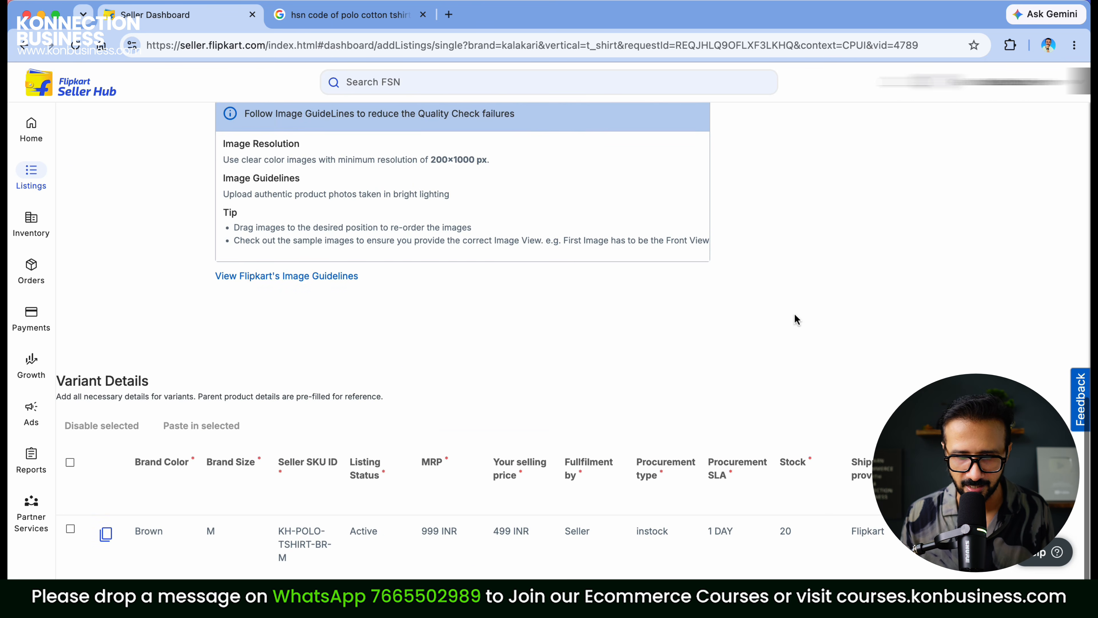
pyautogui.scroll(11, 795, 312)
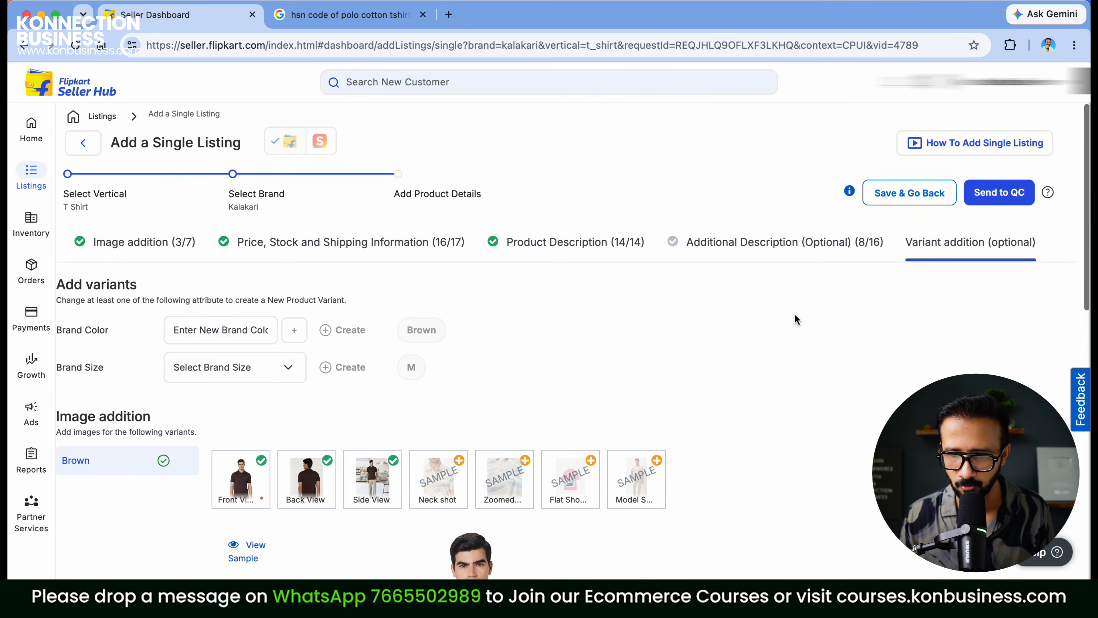
pyautogui.click(1001, 198)
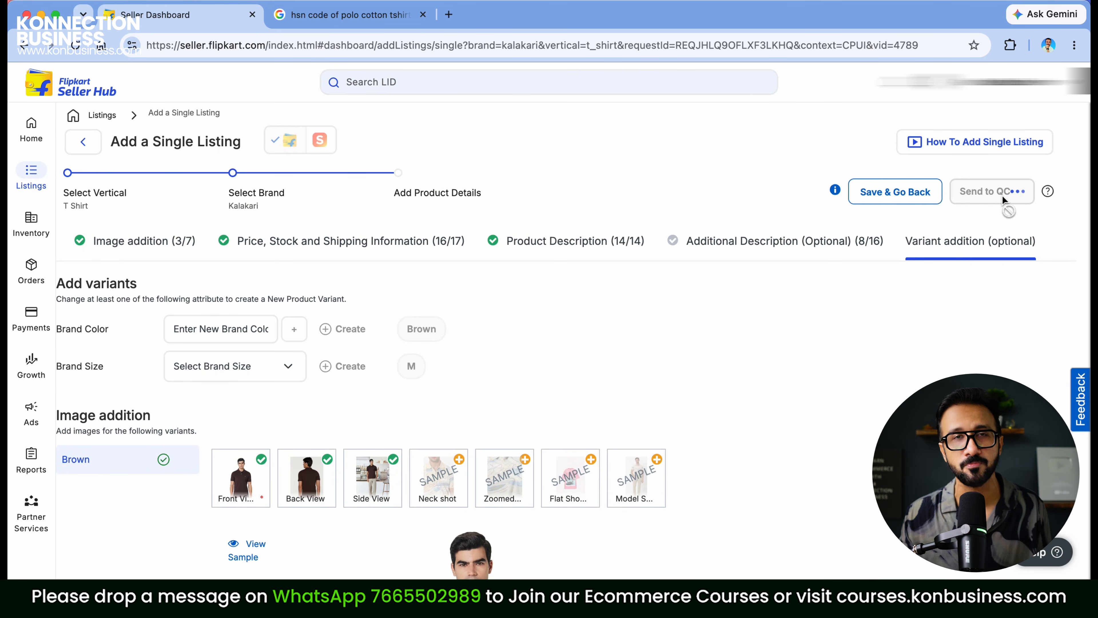